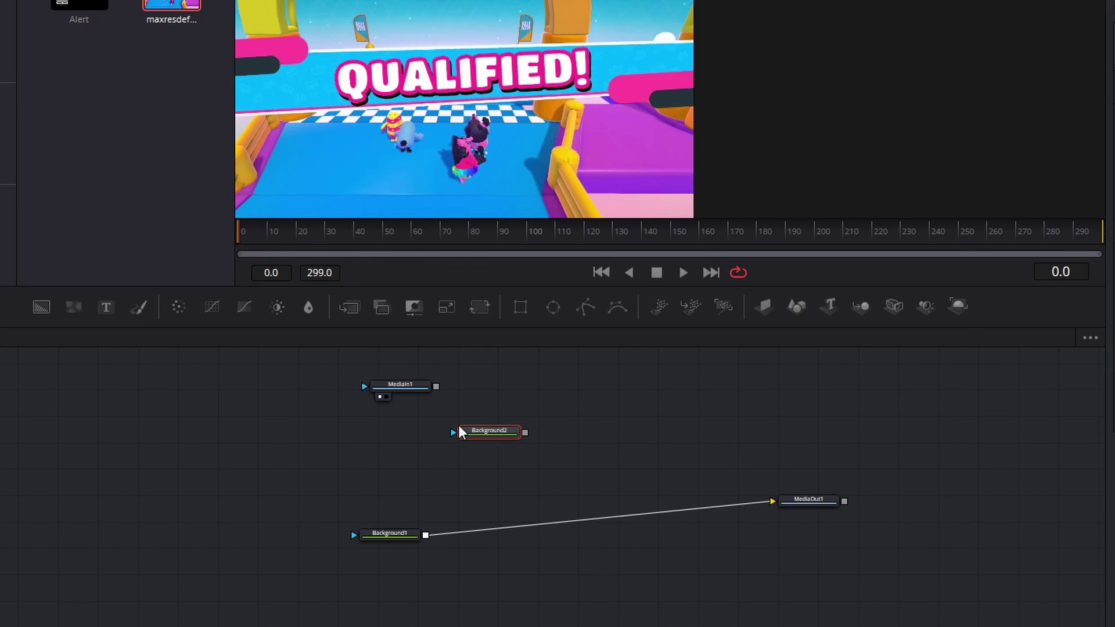
click(37, 310)
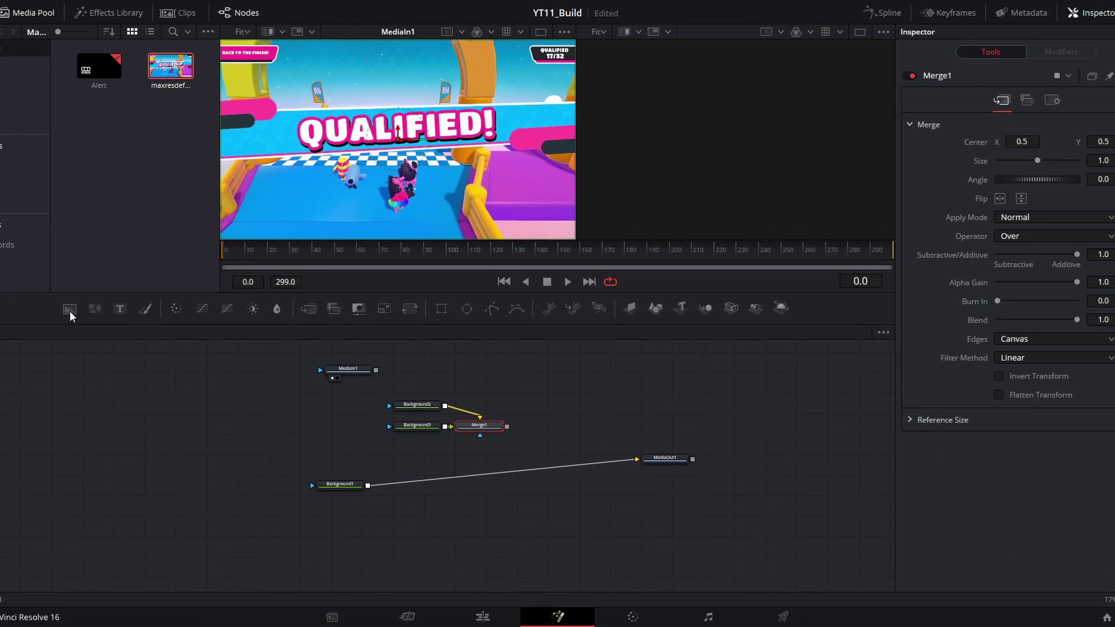
click(42, 307)
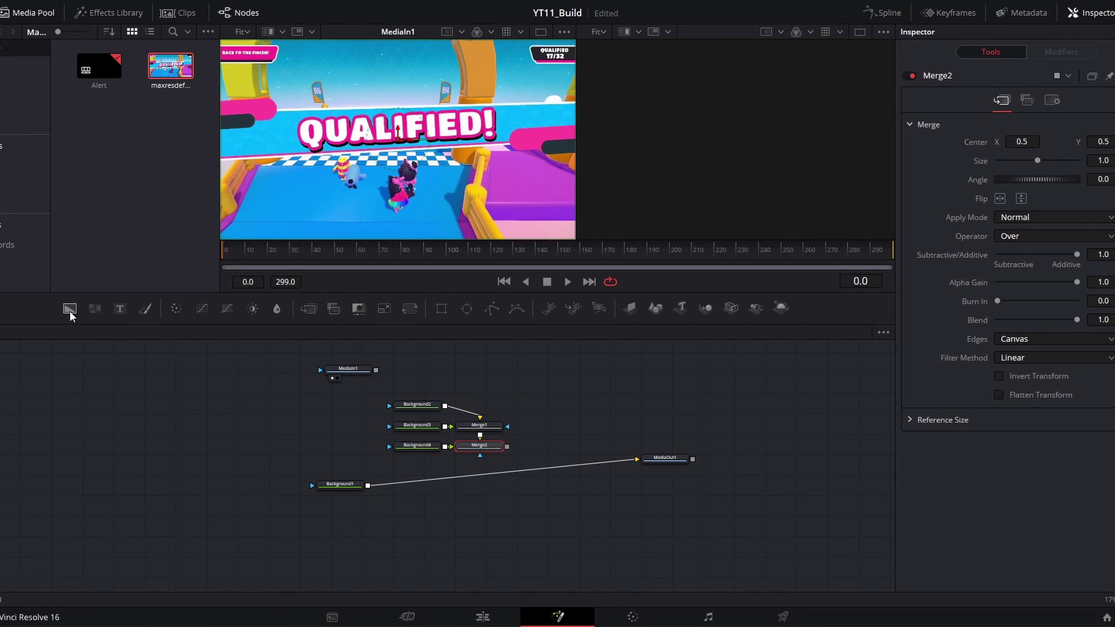
click(70, 311)
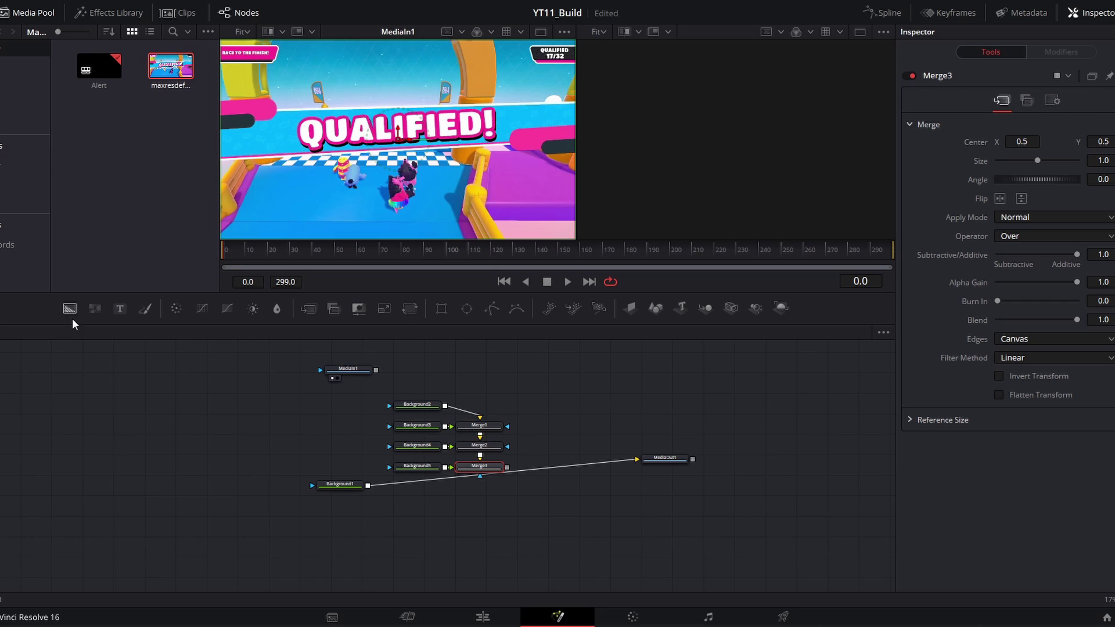
drag(541, 424, 481, 507)
key(Delete)
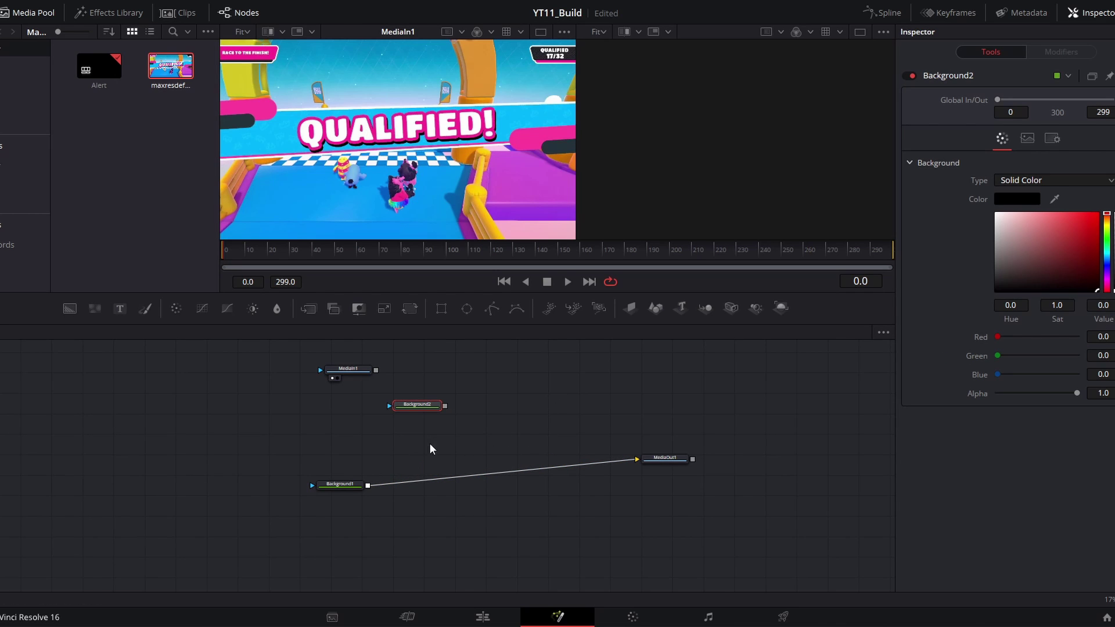
Add three more separate, unconnected Background nodes alongside Background2
click(429, 376)
click(69, 310)
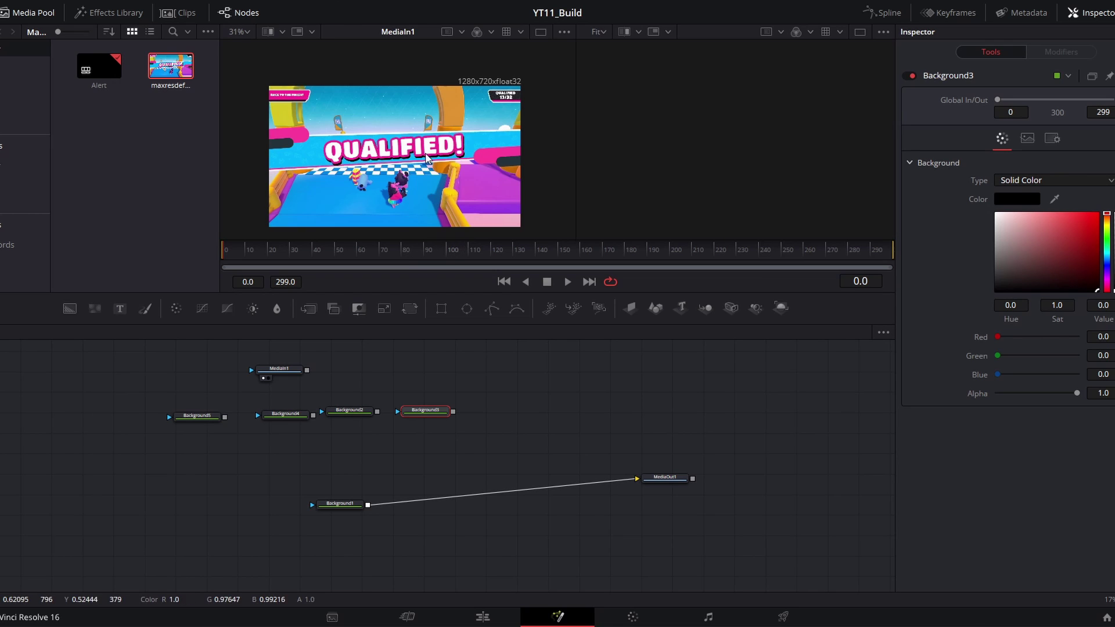
Set Background5's colour to the pink sampled from the reference image's banner and show that node in the second viewer
scroll(480, 184, up, 1)
scroll(480, 184, up, 2)
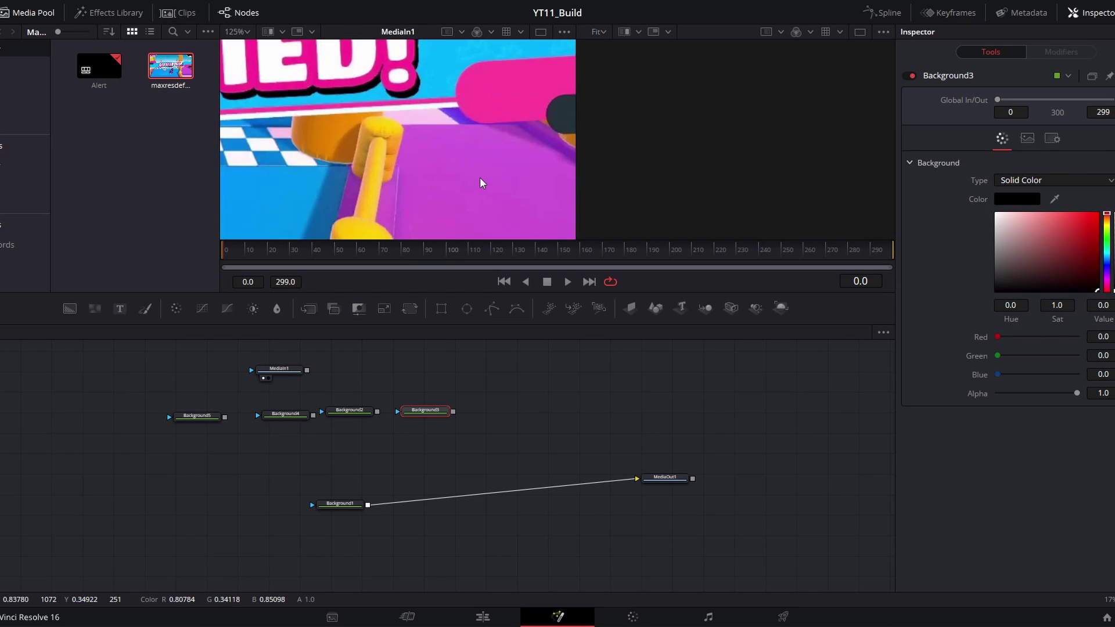
drag(422, 169, 413, 157)
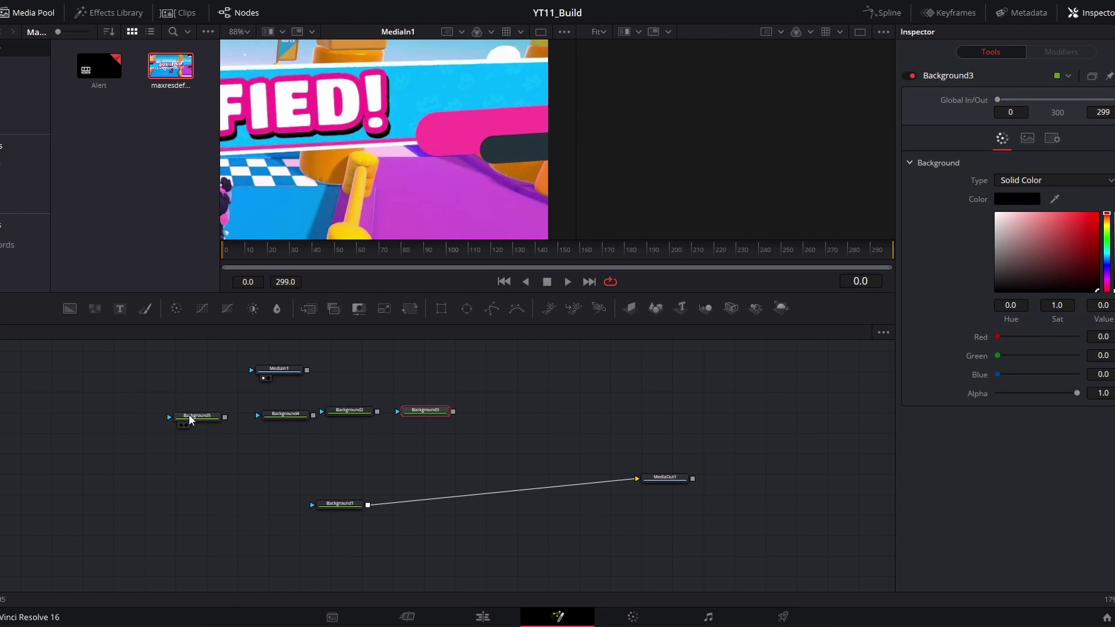
click(189, 417)
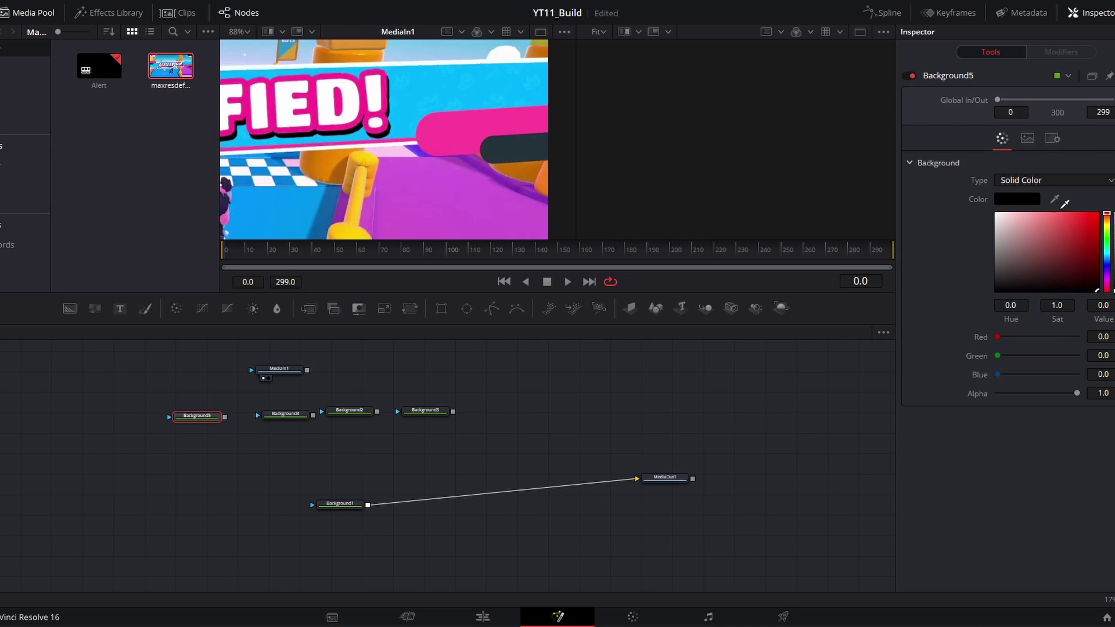
drag(1058, 201, 447, 136)
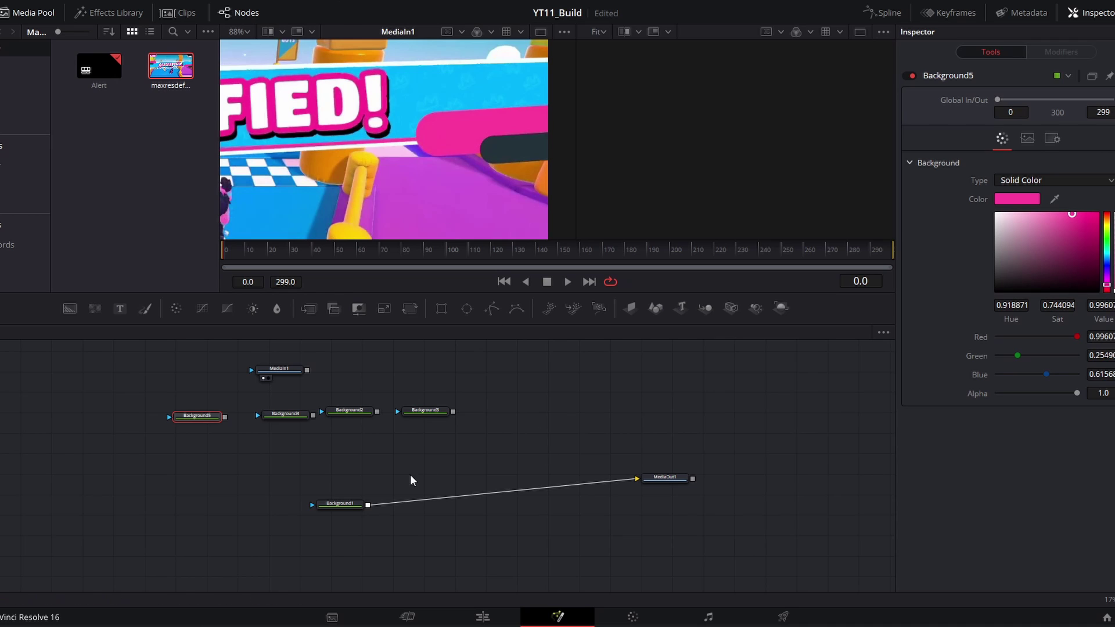
key(2)
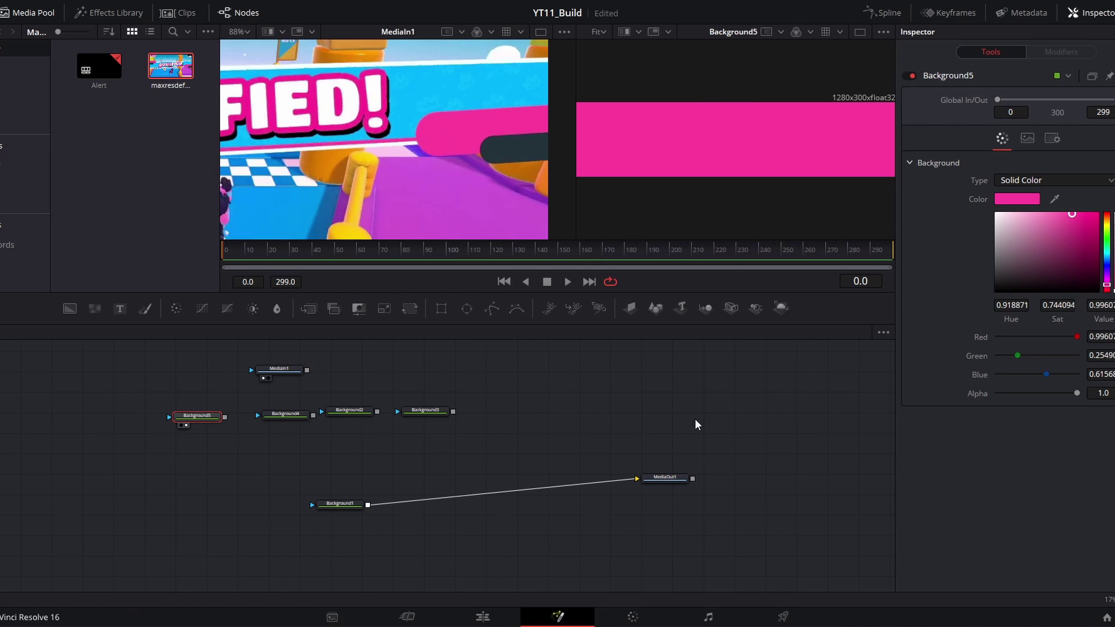
Set Background4's colour to the light blue sampled from the banner in the reference image
click(285, 416)
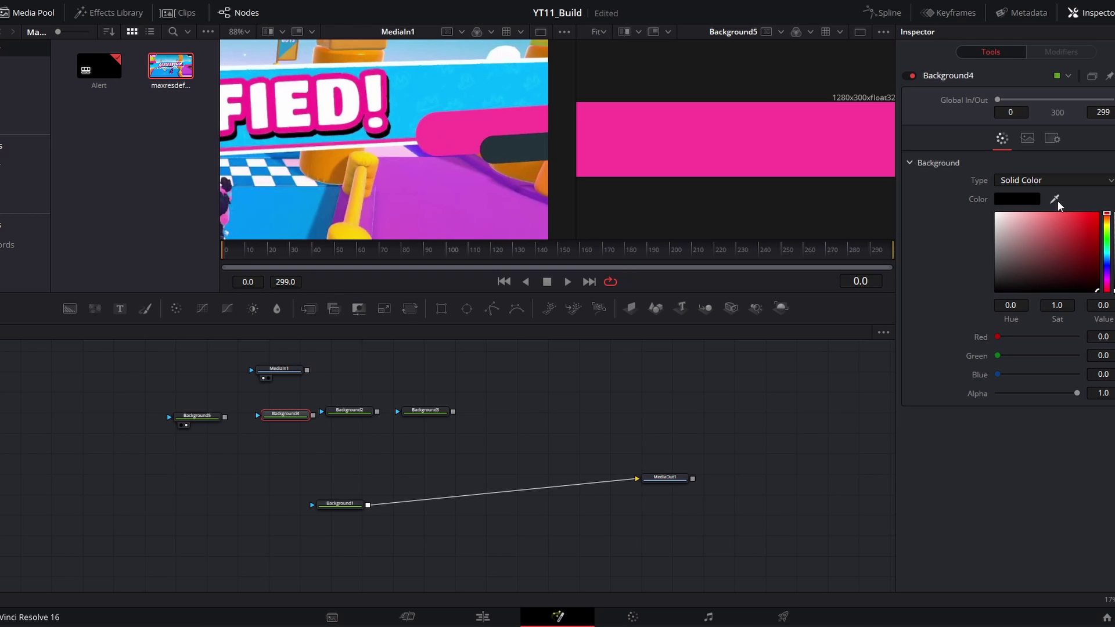
drag(1042, 214, 418, 96)
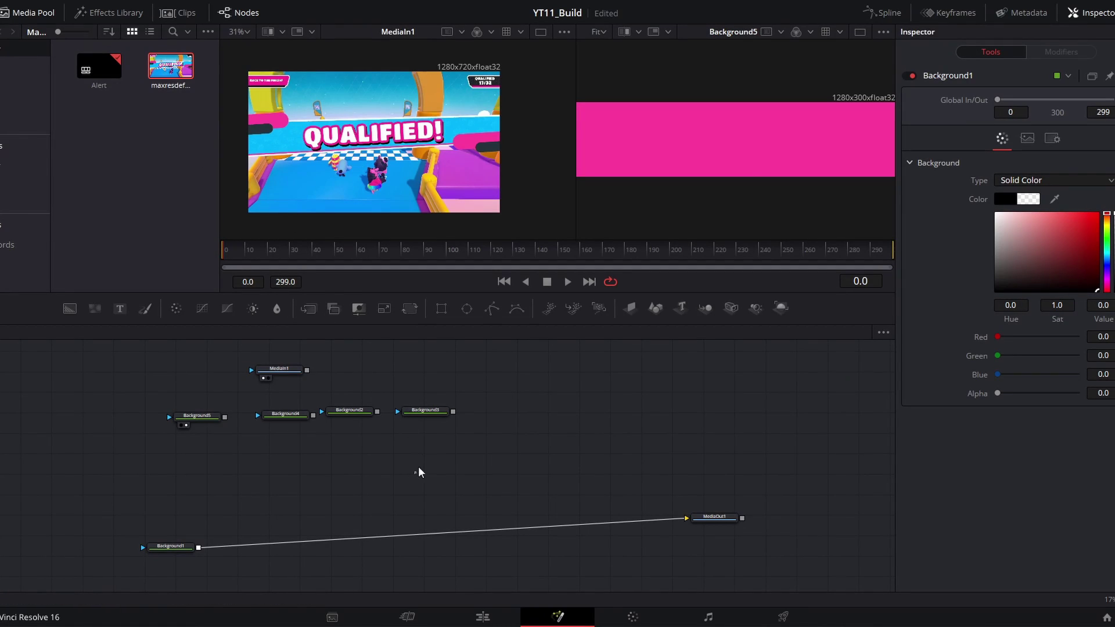
Duplicate the Background3 node and merge the copy over Background1, ahead of MediaOut1
click(425, 410)
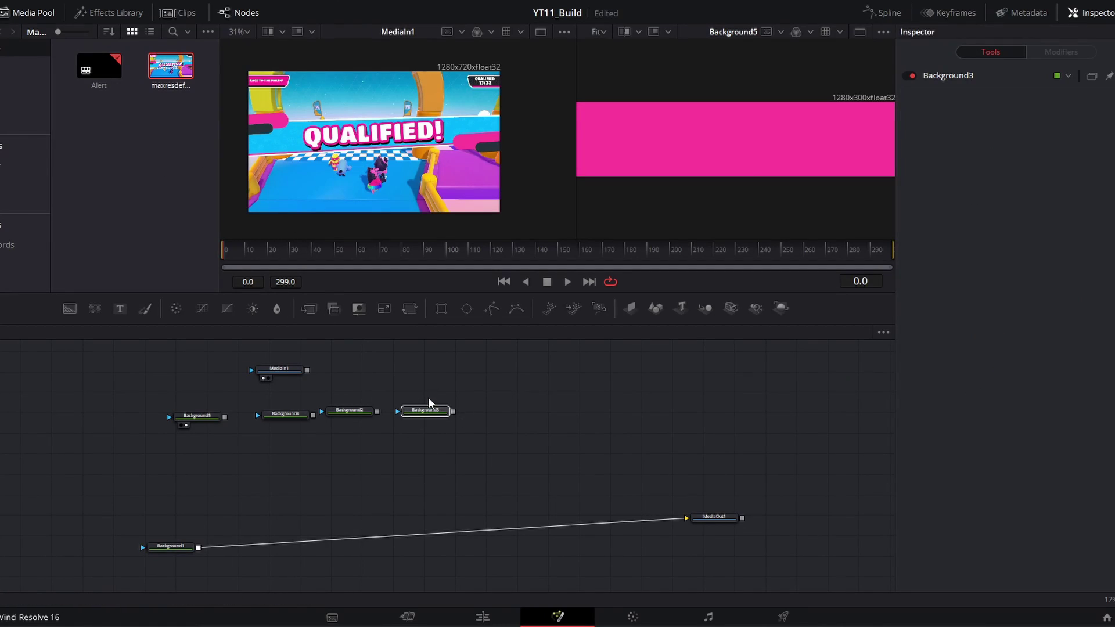
key(ctrl+v)
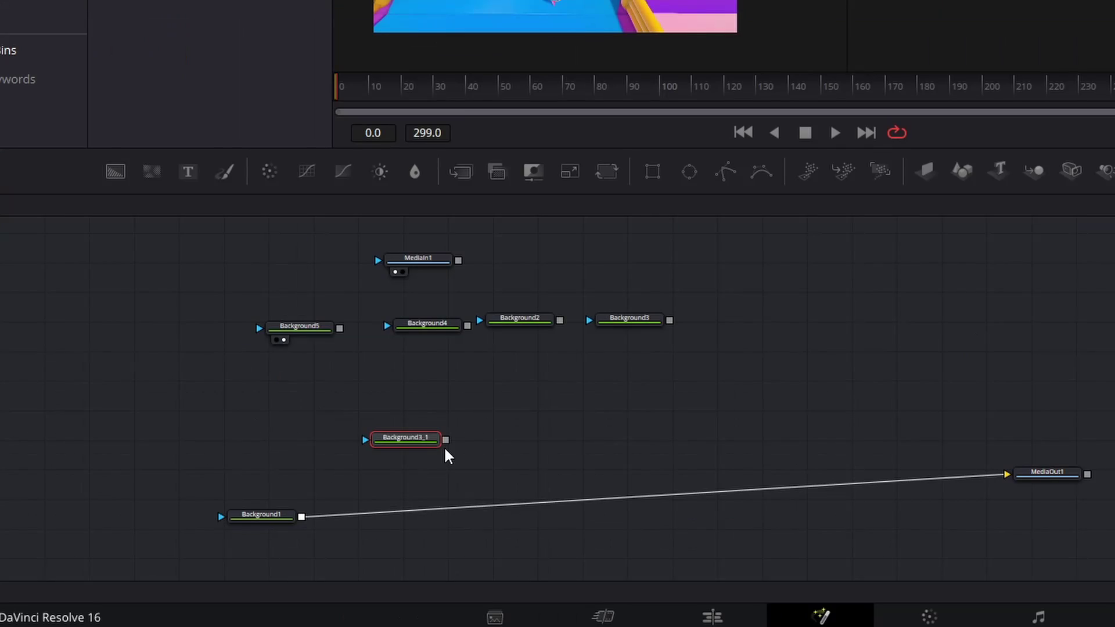
drag(448, 442, 302, 518)
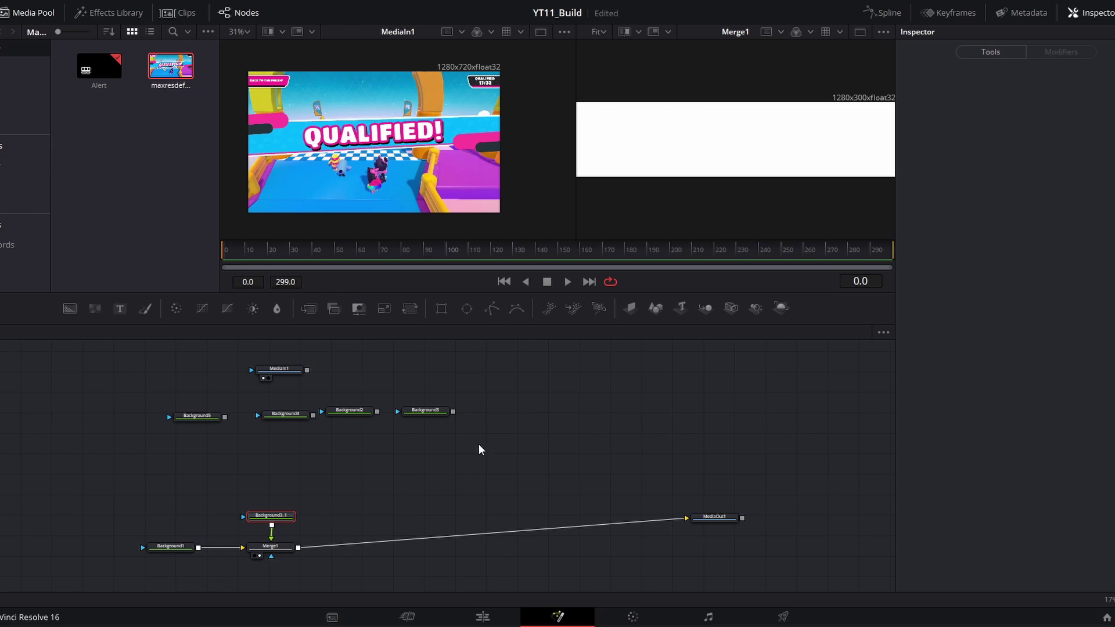
Mask the Background3 copy with a straight horizontal two-point polygon line and widen its border to 0.098
click(492, 312)
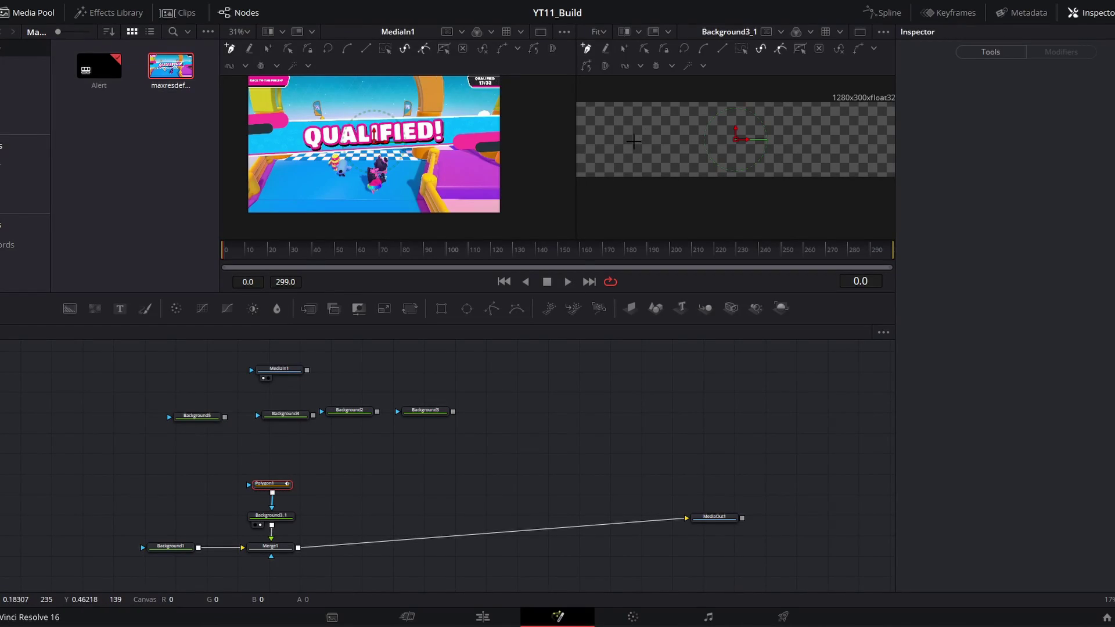
click(630, 142)
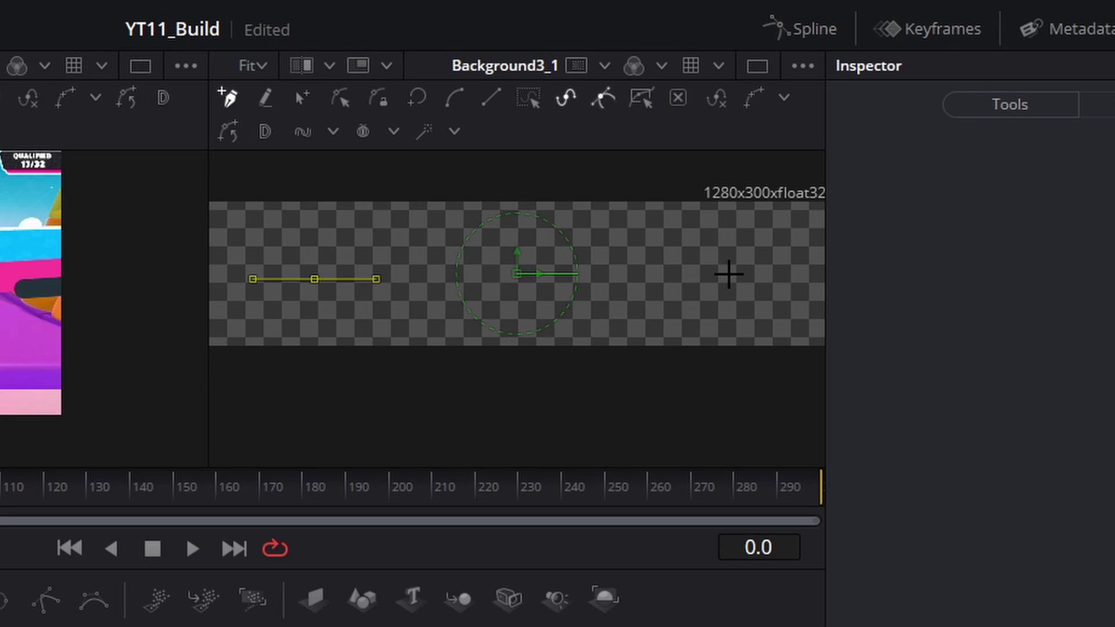
click(731, 280)
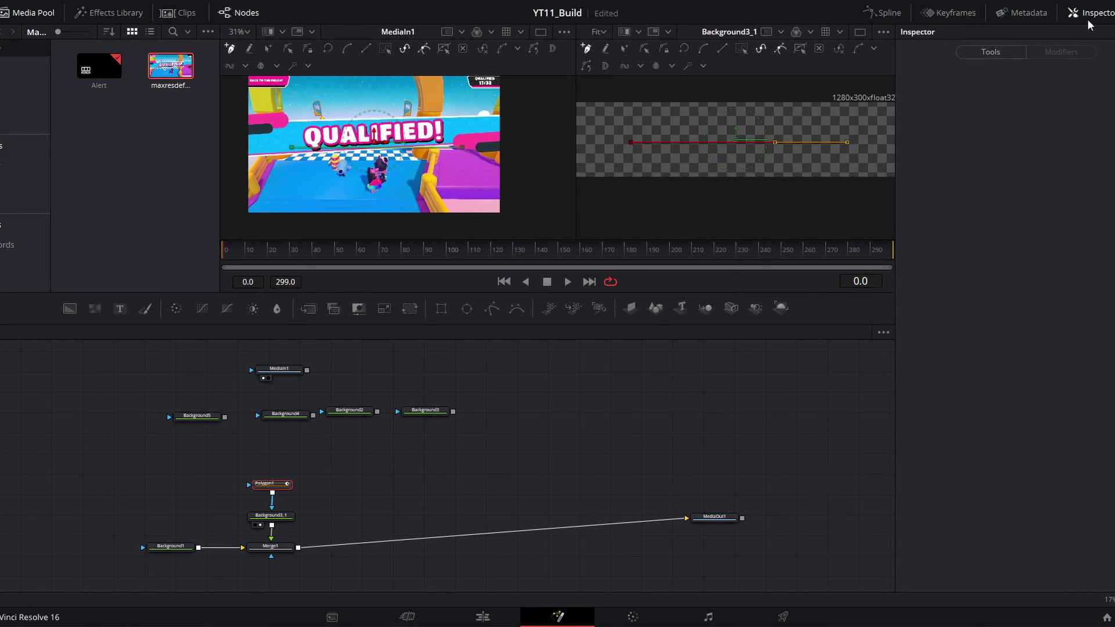
click(1000, 53)
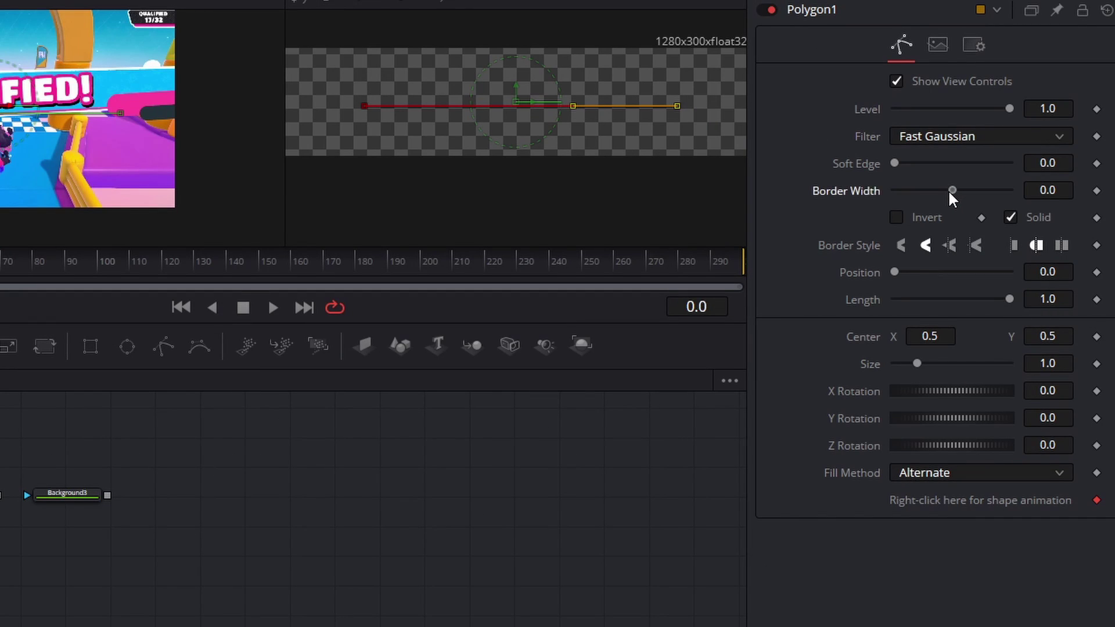
drag(948, 193, 980, 192)
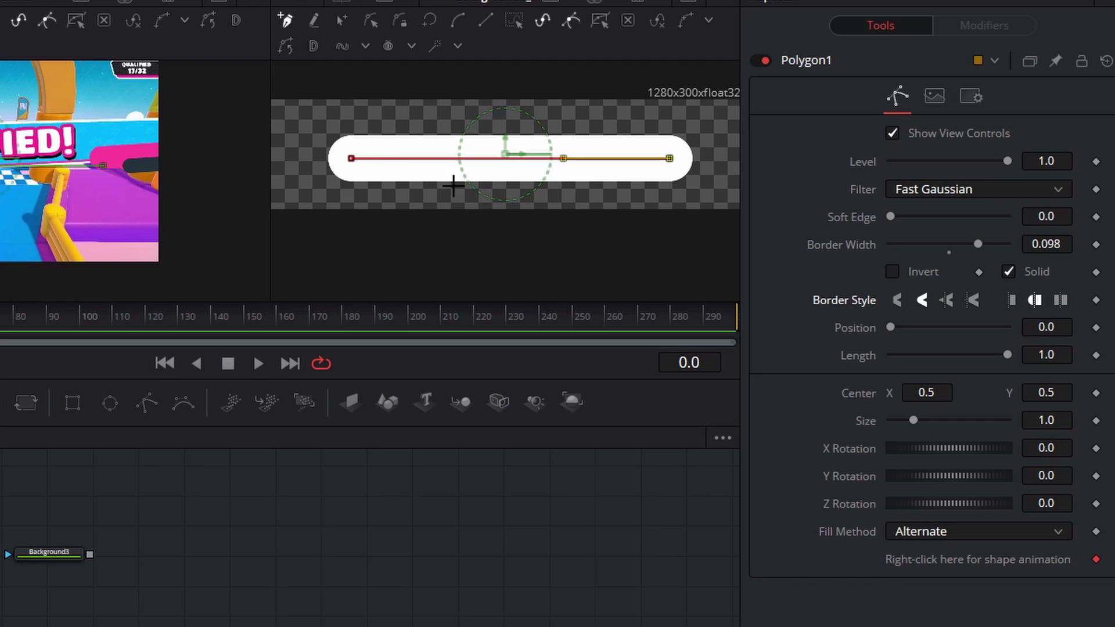
Try the flat and square end styles on the polygon's border, then return to the rounded ends
click(1013, 302)
click(1032, 300)
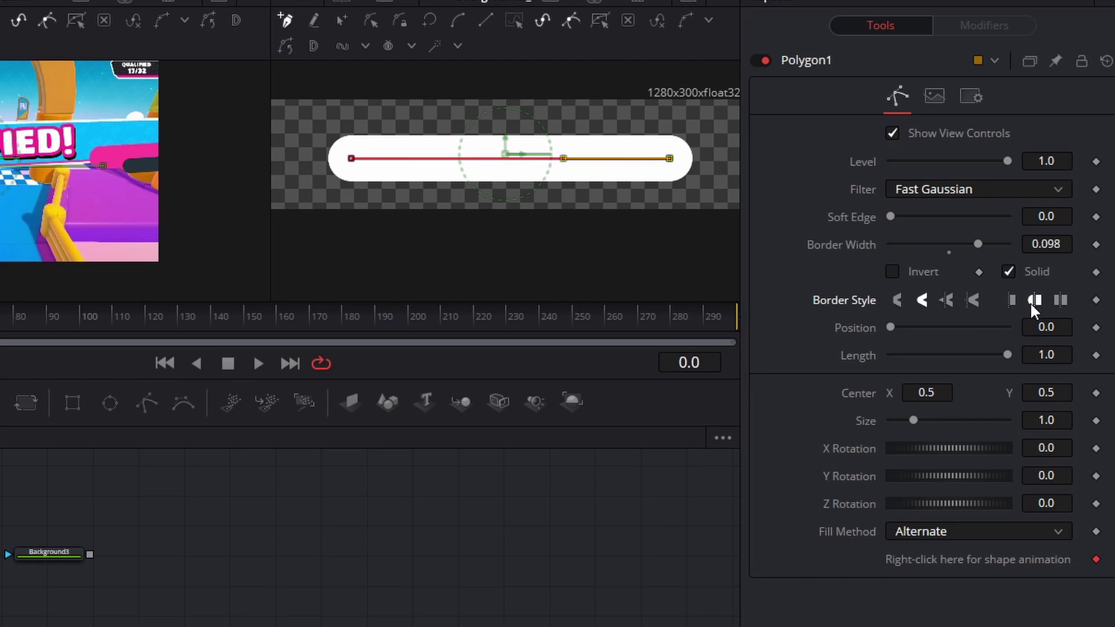
click(1012, 300)
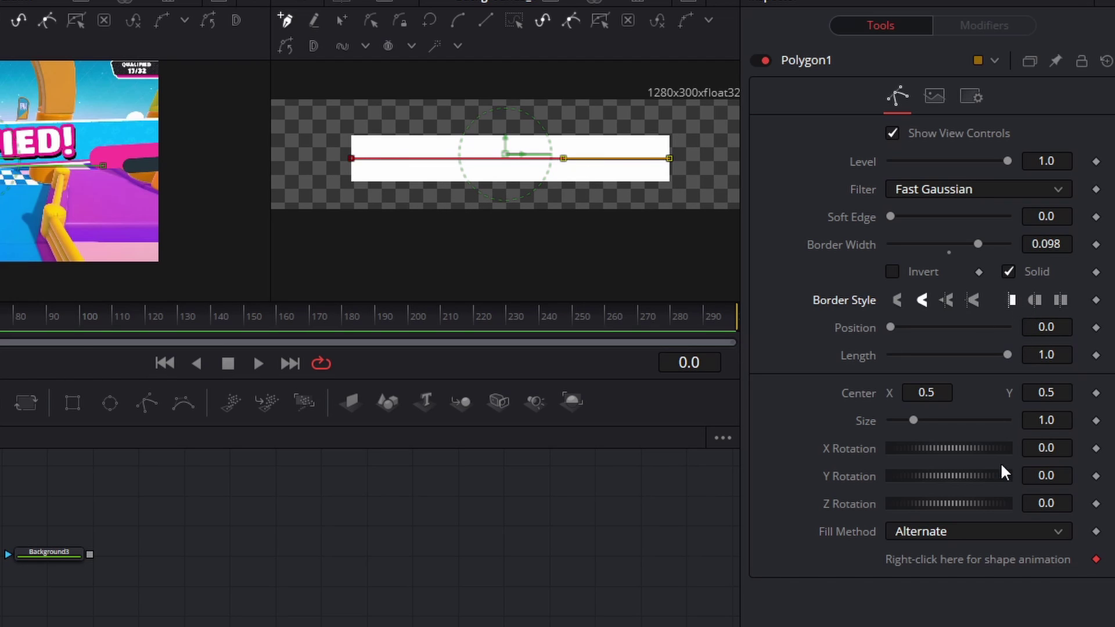
click(1060, 301)
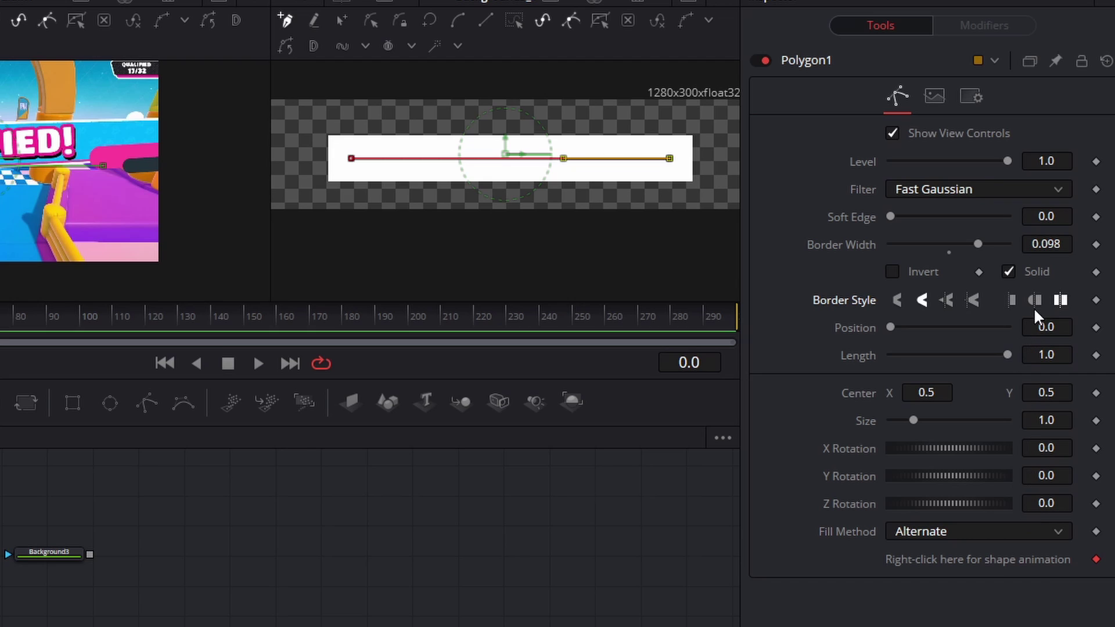
click(1034, 300)
Set the polygon mask's border width to 0.127 for a thicker rounded bar
drag(978, 244, 960, 246)
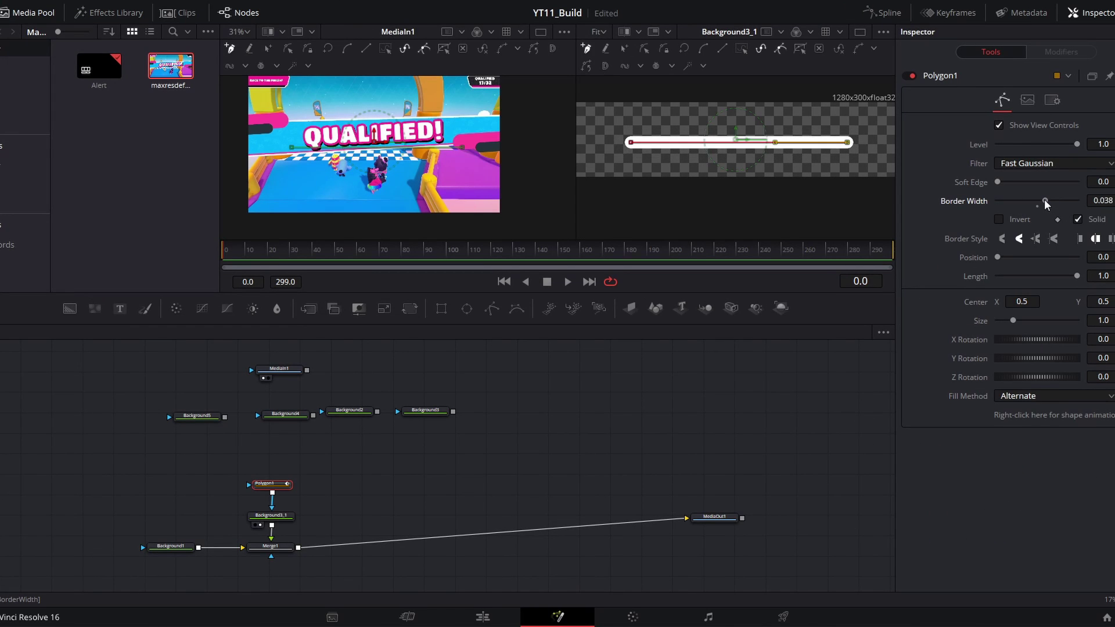
drag(1045, 201, 1064, 202)
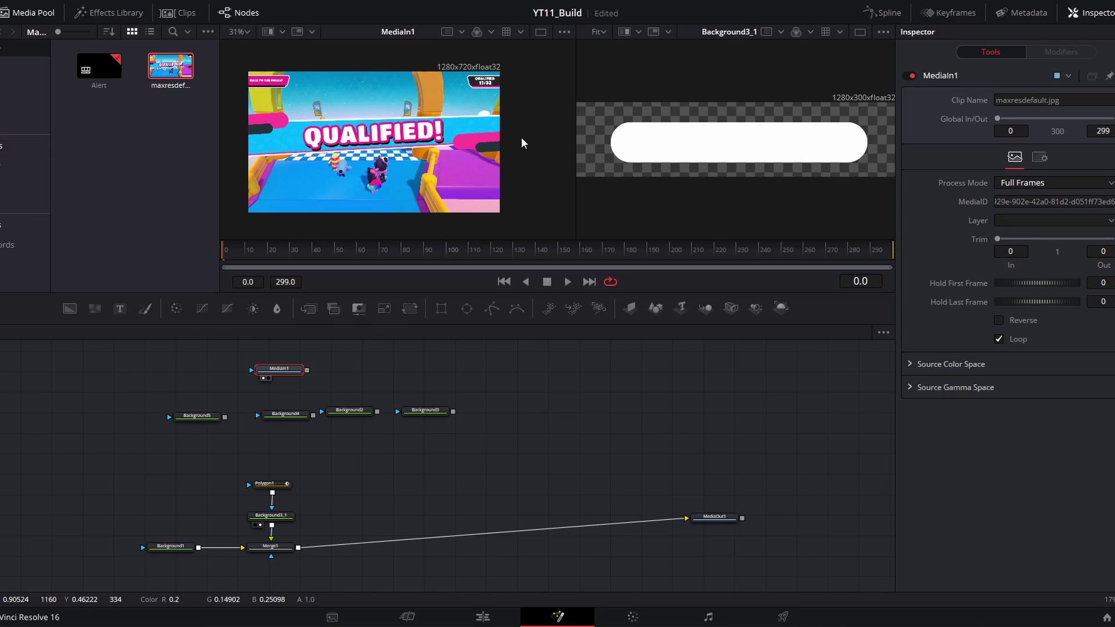
Duplicate the light blue Background4 node and merge the copy over the output of Merge1
drag(286, 451, 268, 406)
key(ctrl+v)
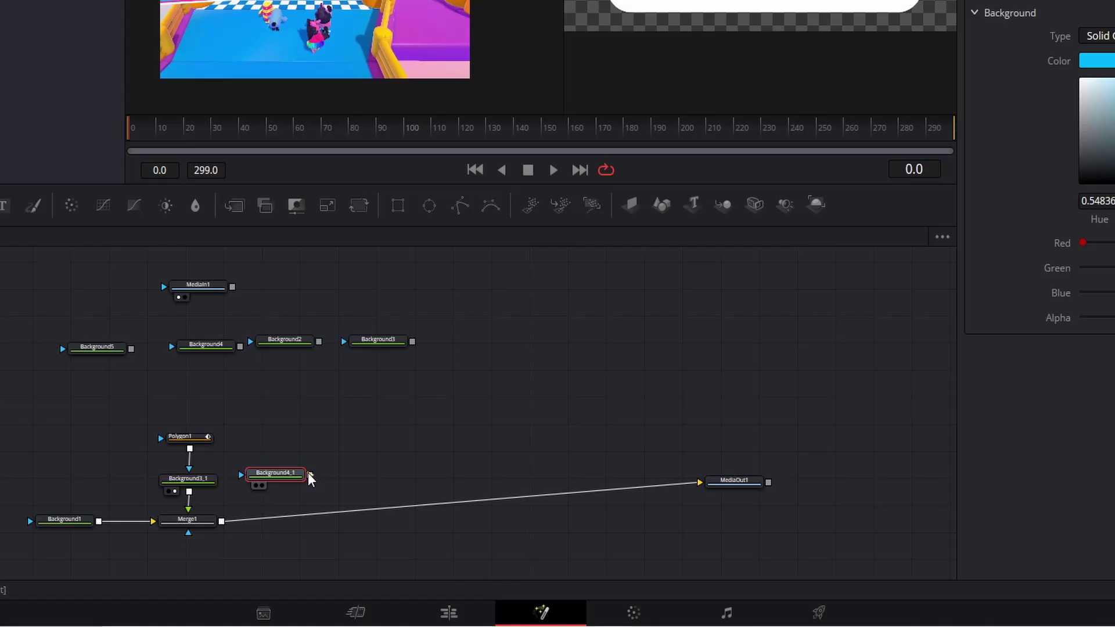
drag(370, 512, 298, 547)
drag(222, 528, 223, 527)
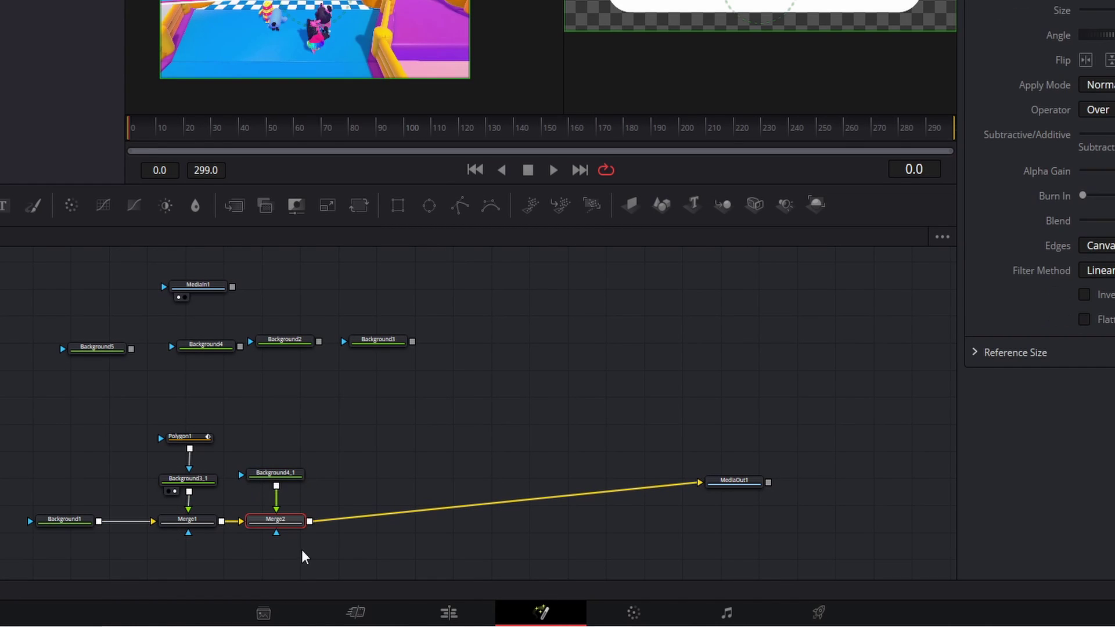
Duplicate the Polygon1 mask and connect the copy as the mask of the blue Background4 copy
click(273, 475)
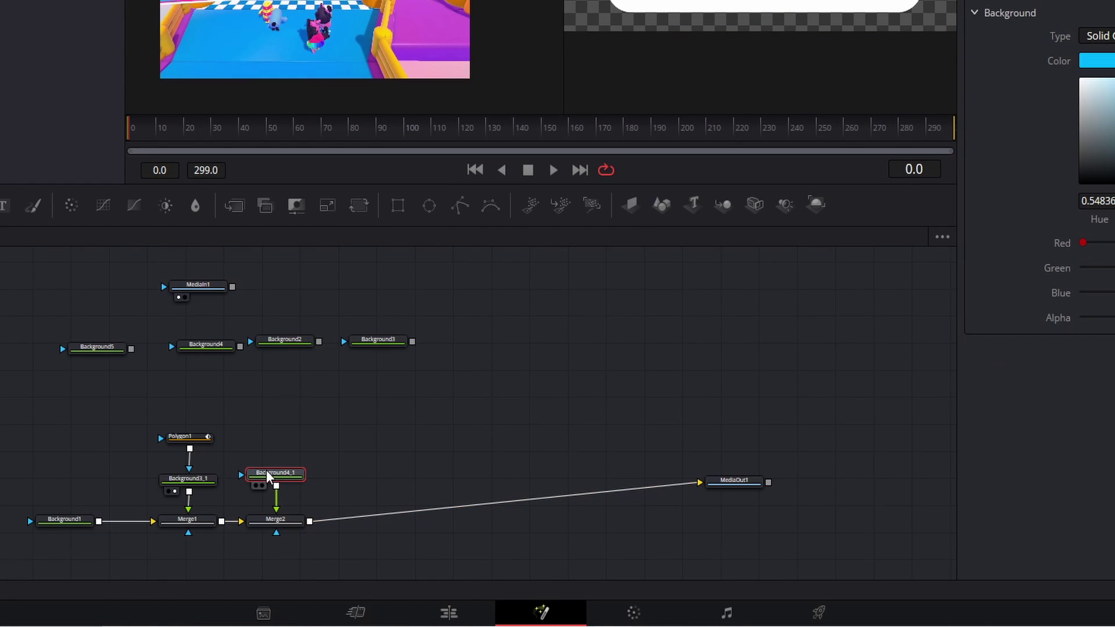
drag(247, 401, 164, 459)
key(ctrl+c)
key(ctrl+v)
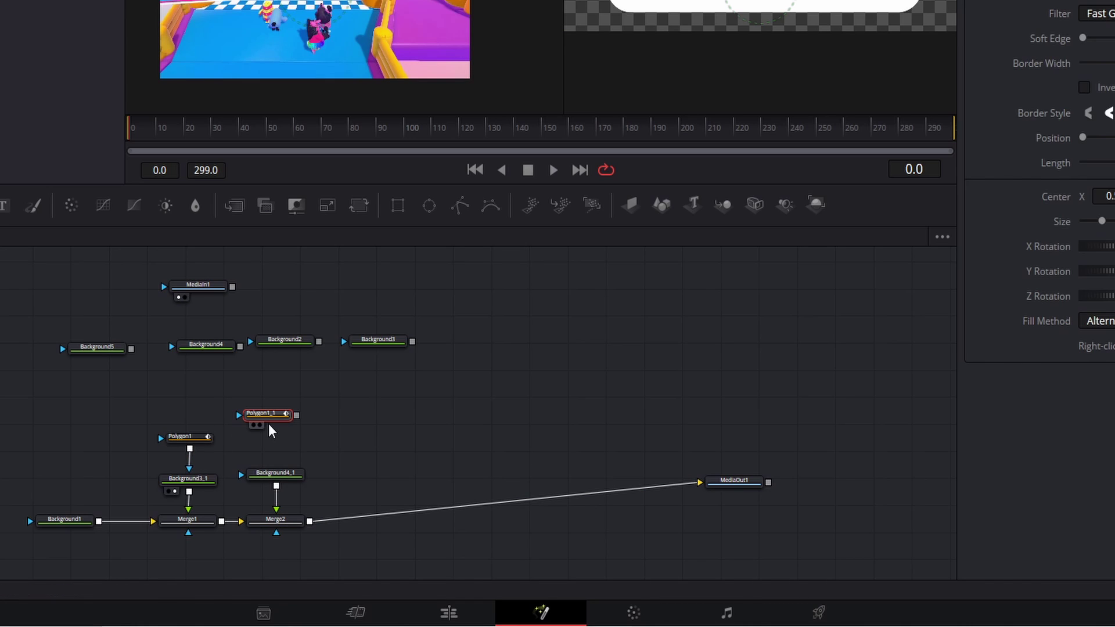
drag(269, 428, 260, 478)
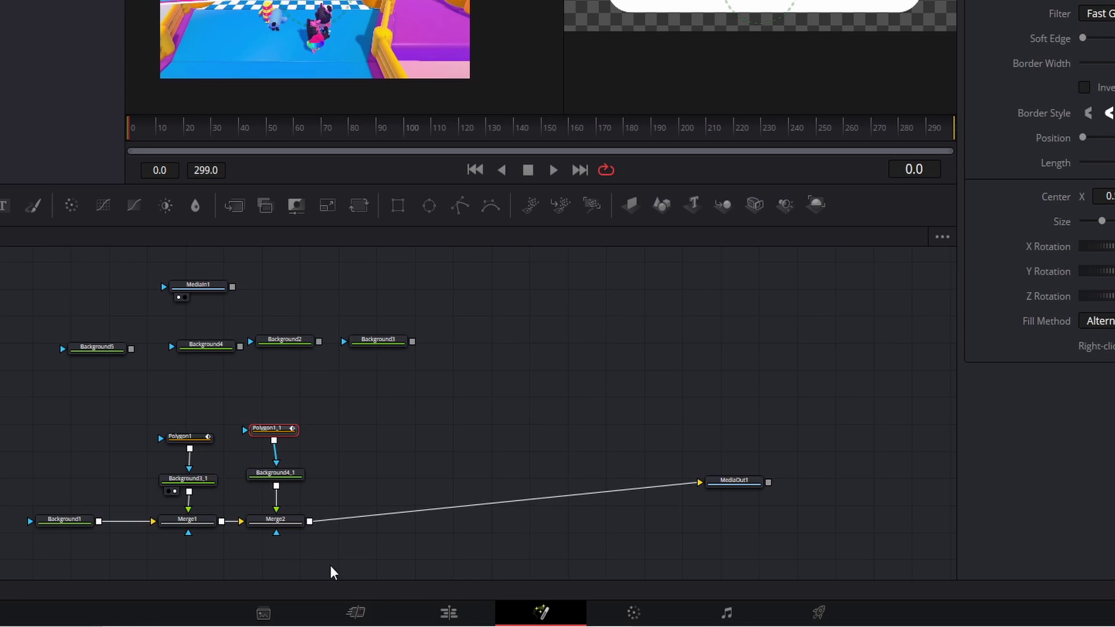
Show Merge2 in the second viewer and slightly reduce Polygon1_1's border width to leave a thin white outline around the blue bar
click(285, 520)
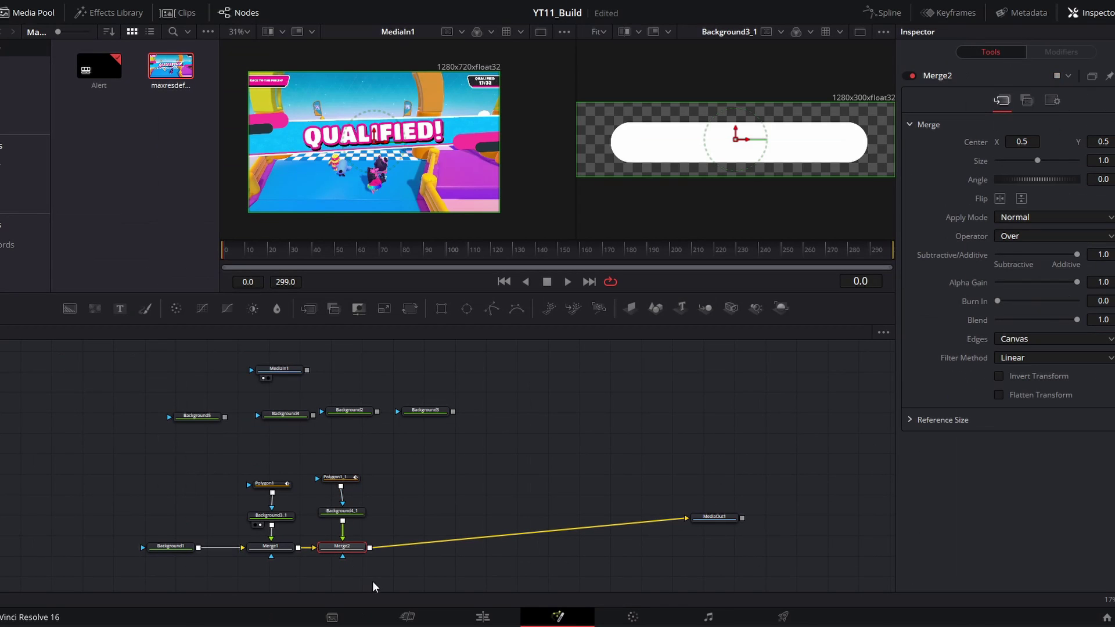
key(2)
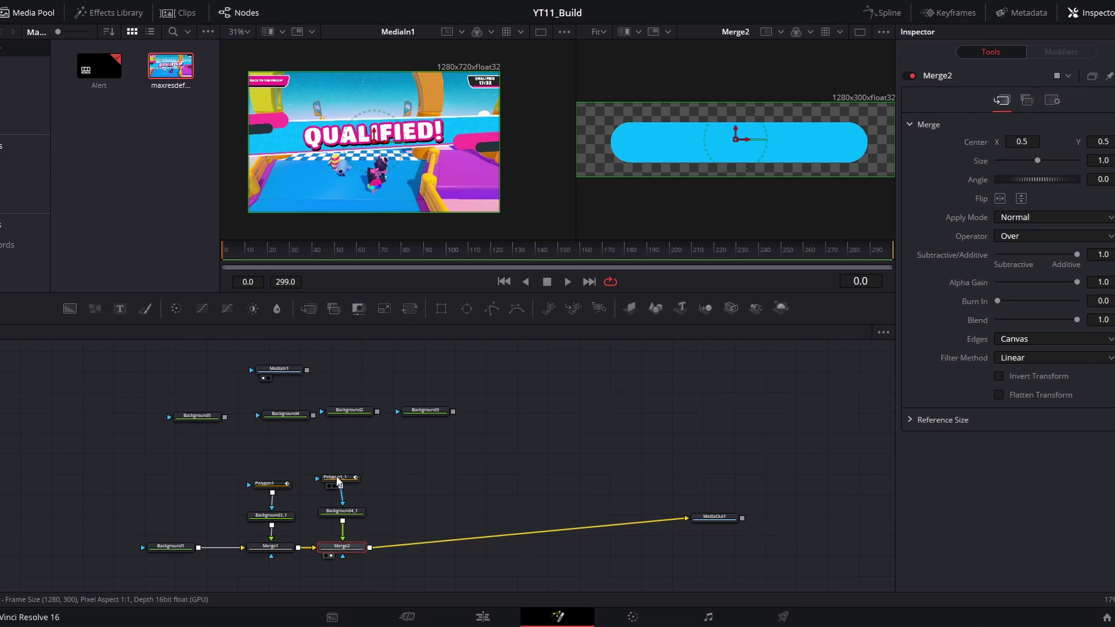
click(338, 479)
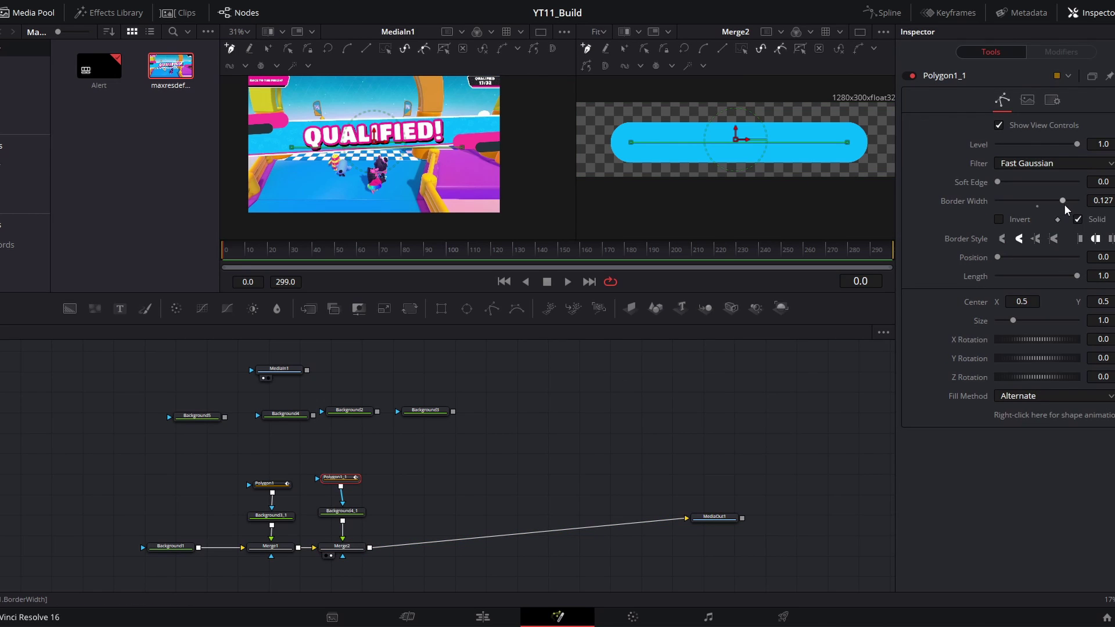
mouse_move(1063, 201)
mouse_down()
mouse_move(1049, 208)
mouse_move(1058, 203)
mouse_up()
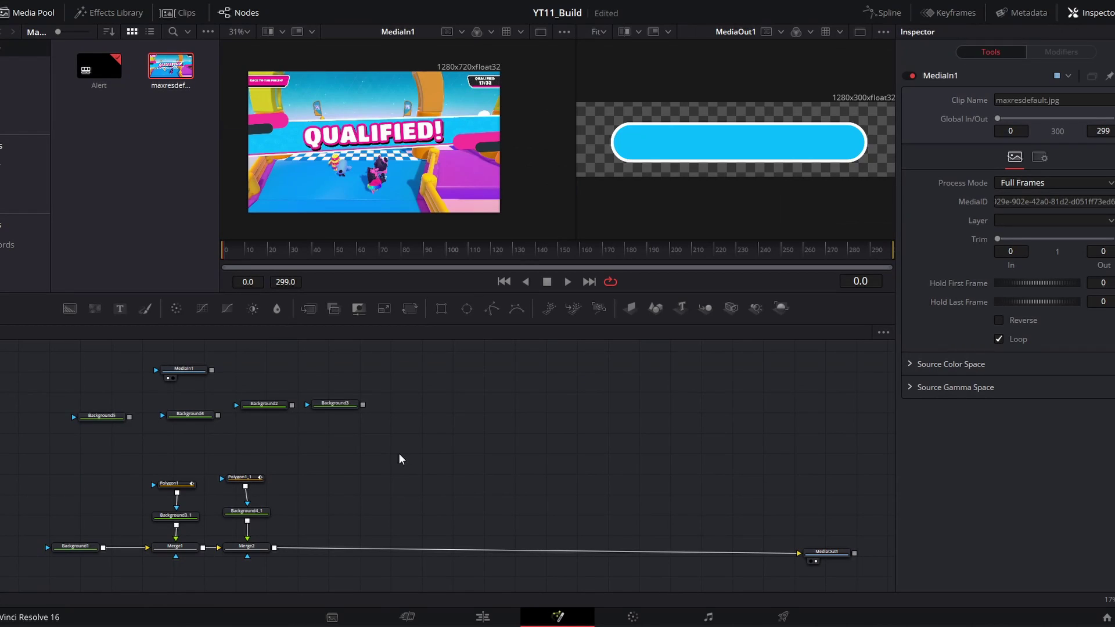
Duplicate the pink Background5 node and merge the copy over the output of Merge2
drag(61, 460, 123, 402)
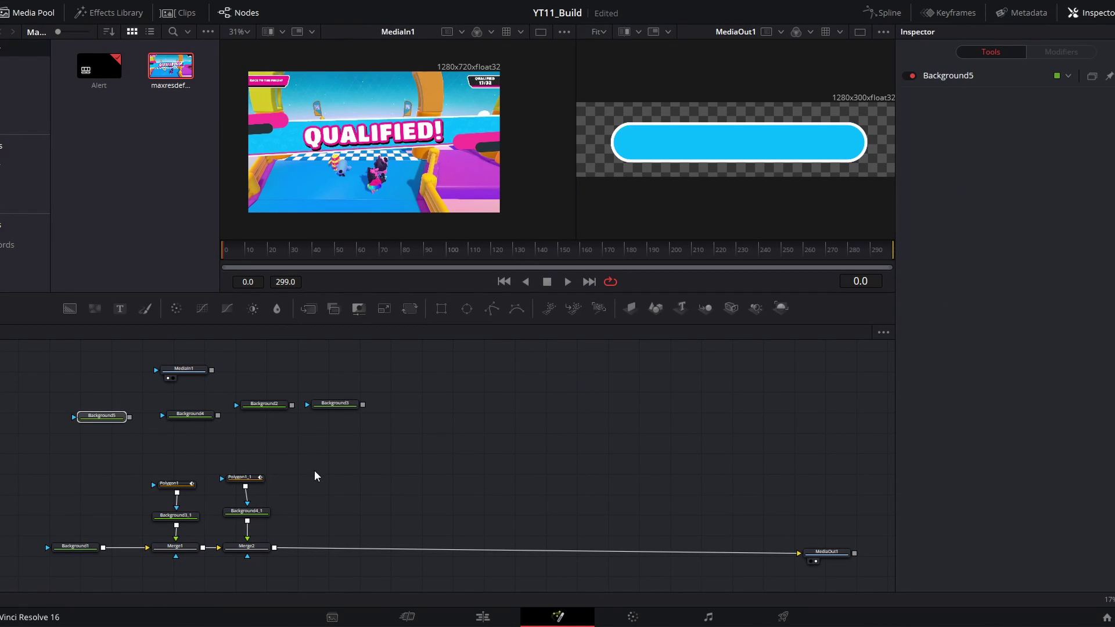
key(ctrl+v)
drag(334, 481, 275, 550)
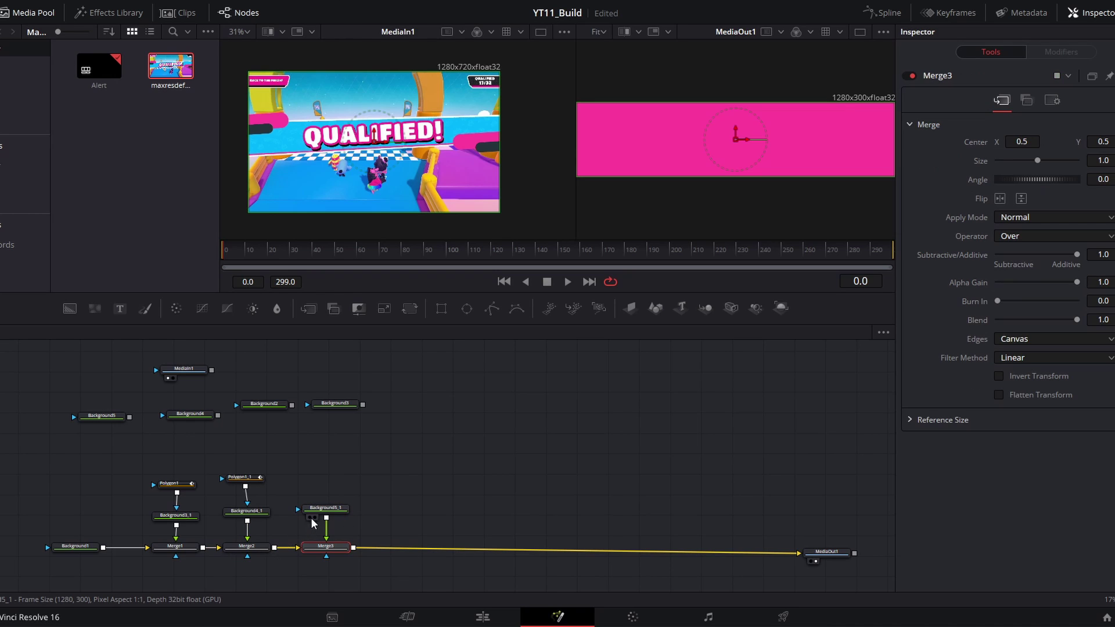
Duplicate the Polygon1_1 mask, connect the copy as the mask of the pink Background5_1, and place it above that node
click(325, 513)
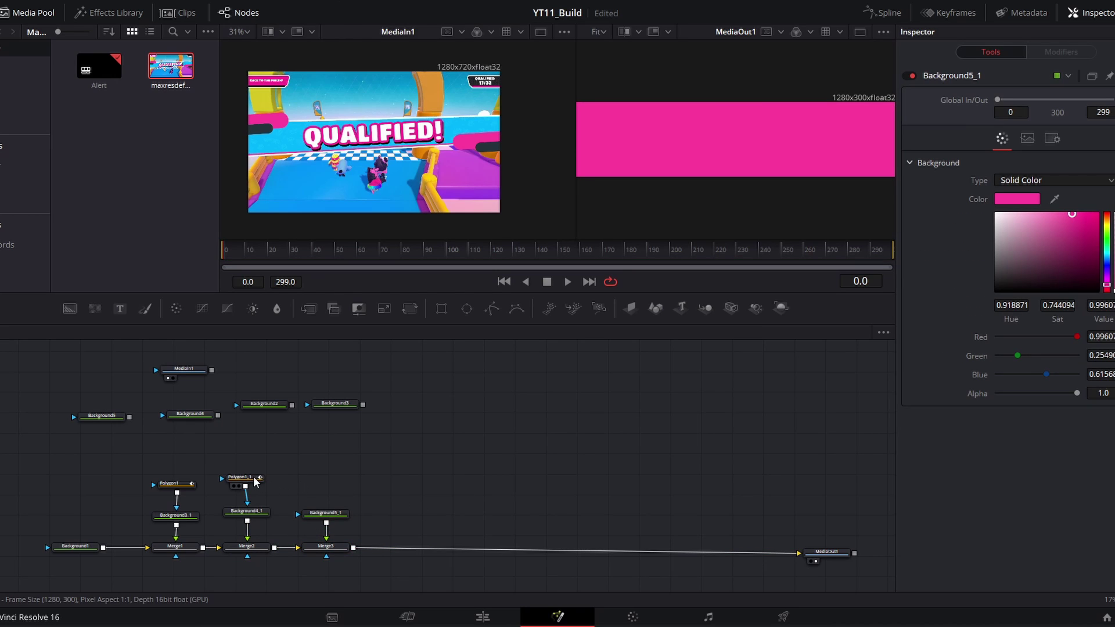
click(245, 478)
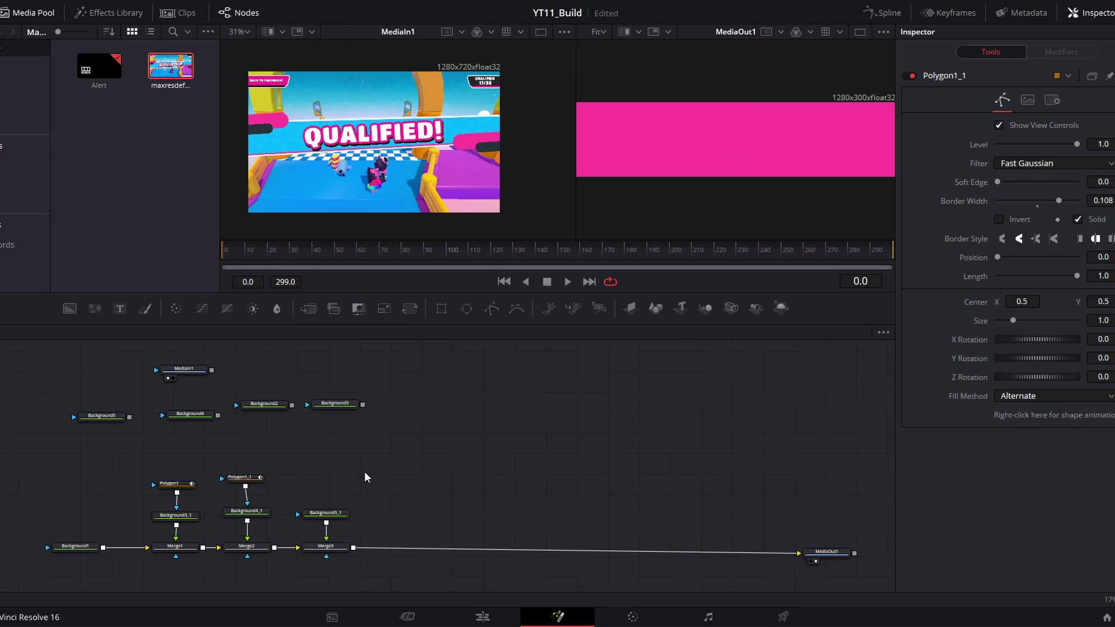
key(ctrl+v)
drag(394, 454, 326, 508)
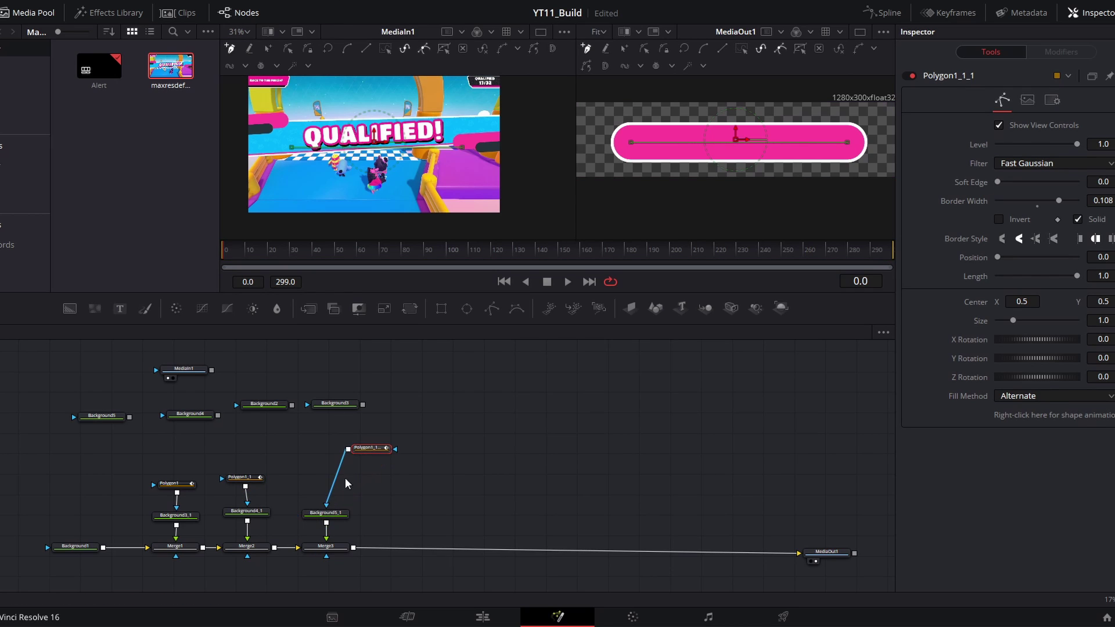
drag(368, 450, 320, 474)
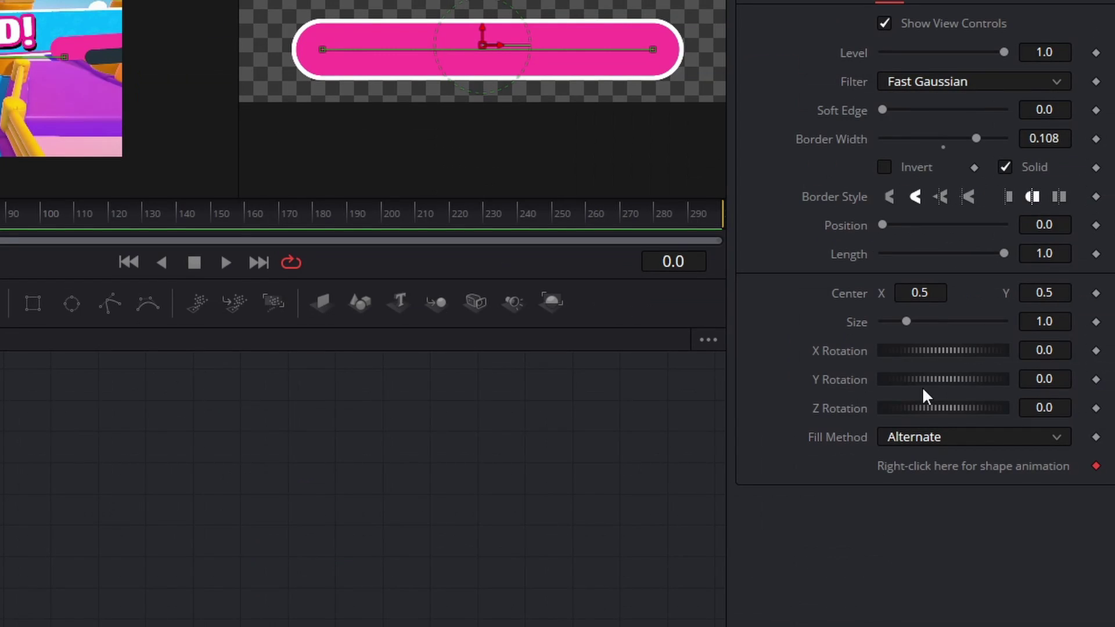
Reduce the pink bar's mask to size 0.394 and border width 0.067
drag(904, 321, 896, 323)
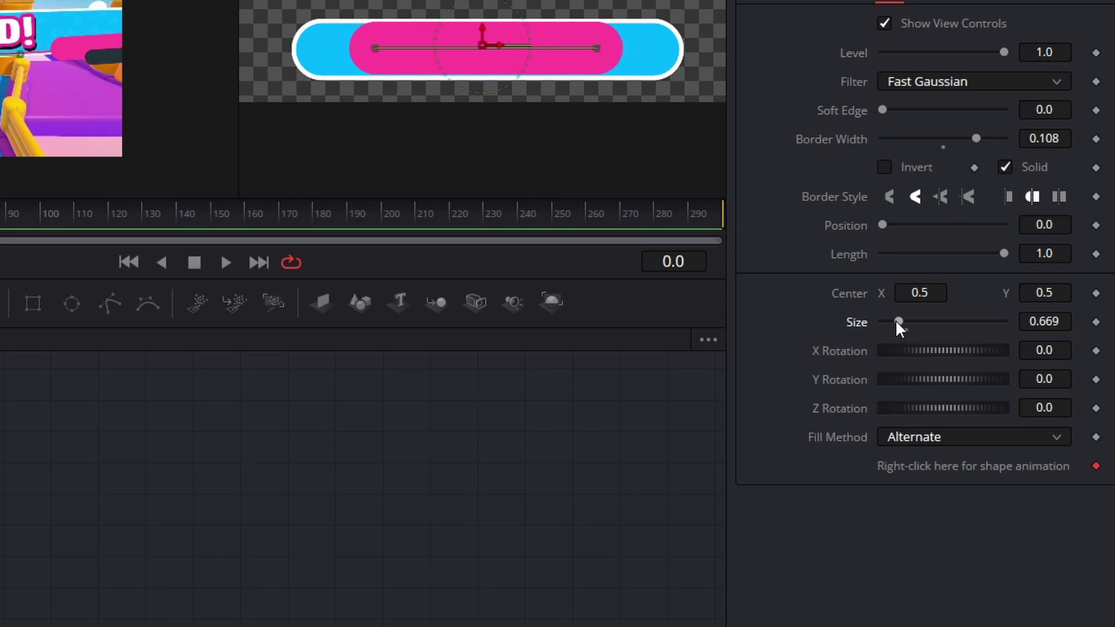
mouse_move(975, 138)
mouse_down()
mouse_move(962, 141)
mouse_move(974, 140)
mouse_up()
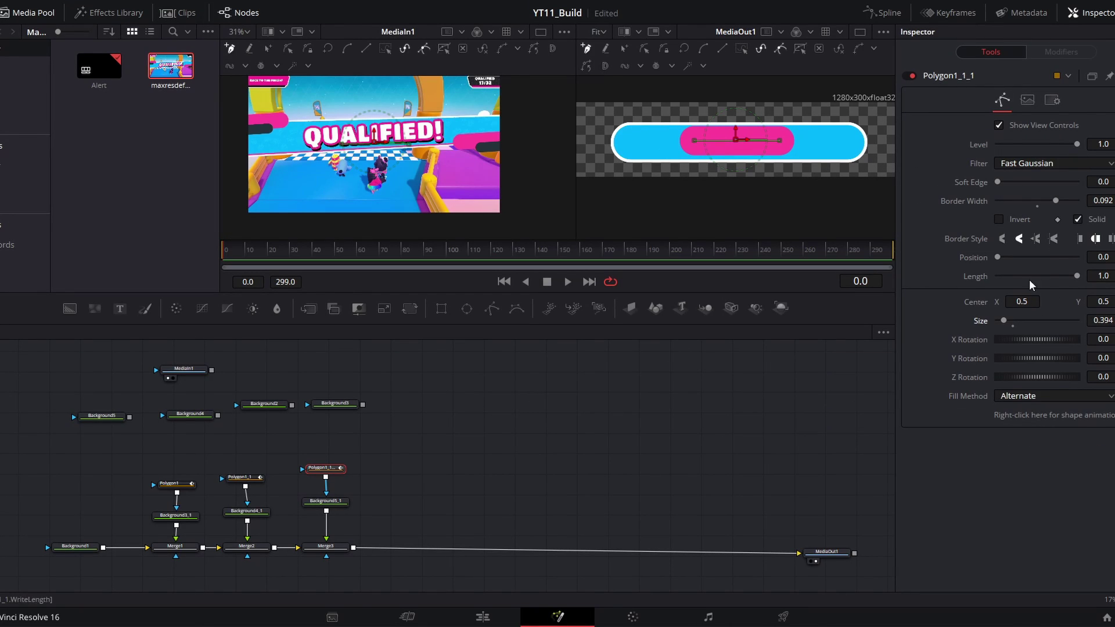
drag(1059, 205, 1051, 206)
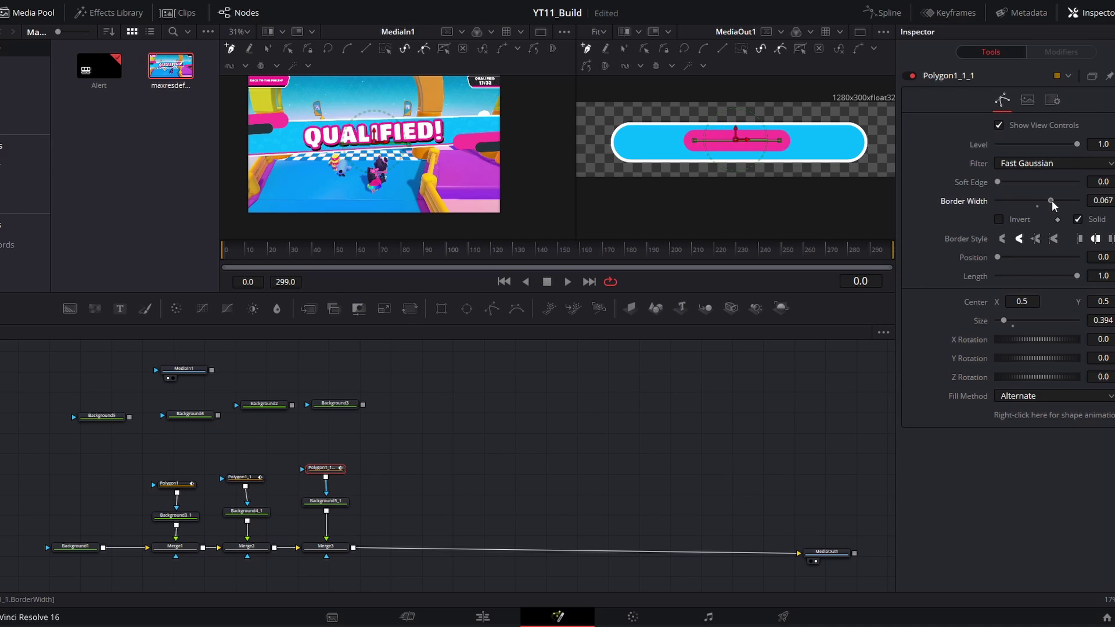
click(673, 366)
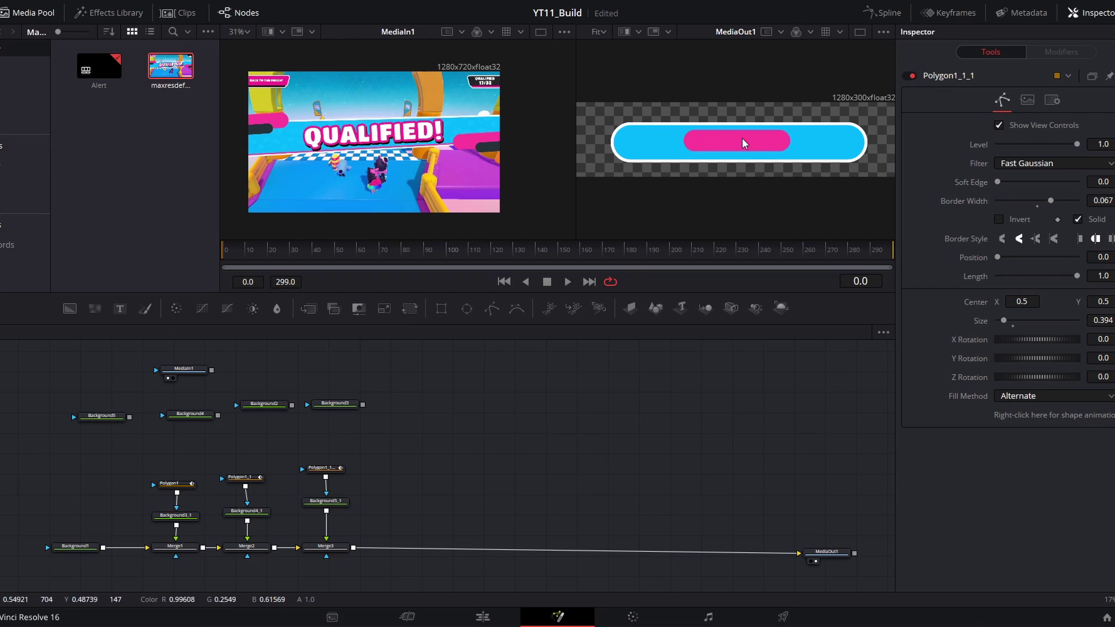
Insert a Transform node after Background5_1 and move the pink bar to the blue banner's upper-left corner
click(326, 509)
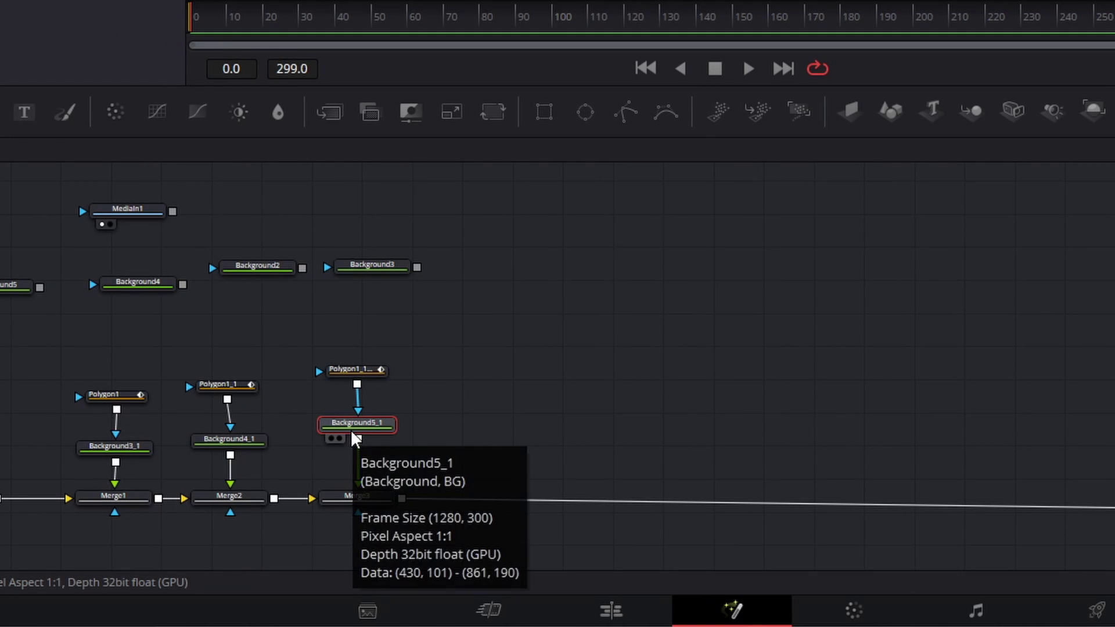
click(491, 112)
mouse_move(370, 464)
mouse_down()
mouse_move(432, 466)
mouse_move(372, 464)
mouse_up()
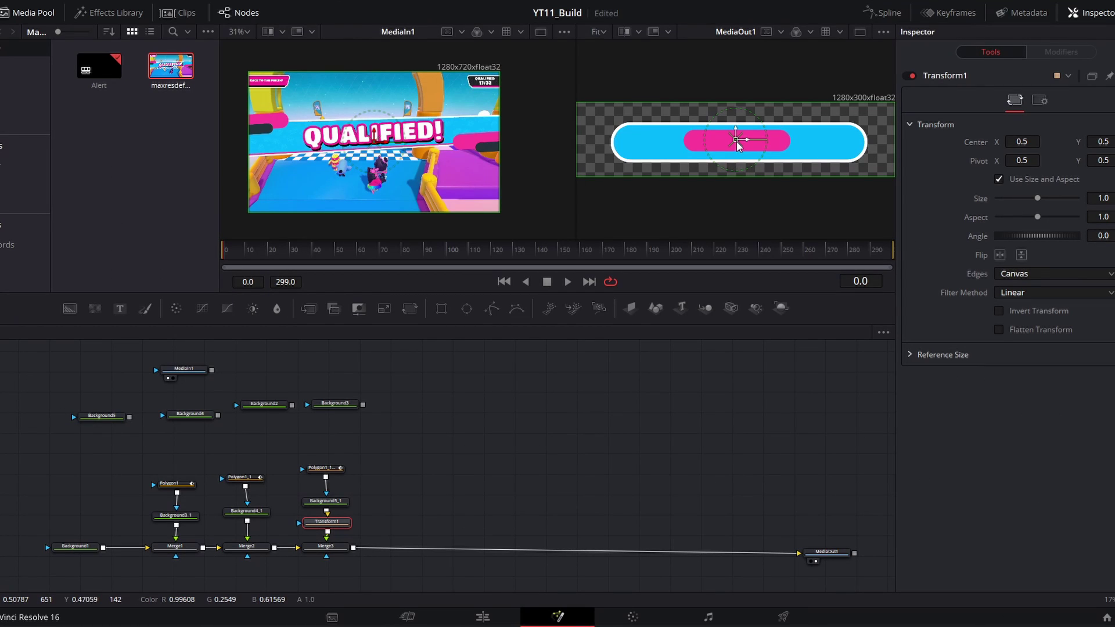
drag(736, 144, 648, 121)
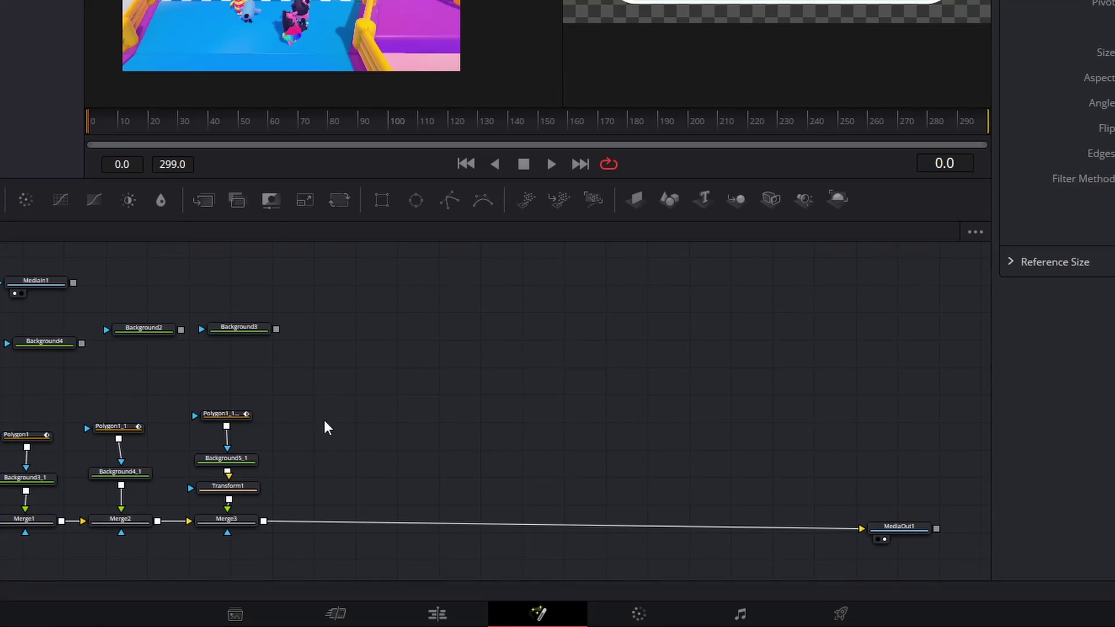
Duplicate the pink bar's mask, background, transform and merge nodes after Merge3, and move the copied bar to the banner's lower-right corner
drag(360, 380, 232, 545)
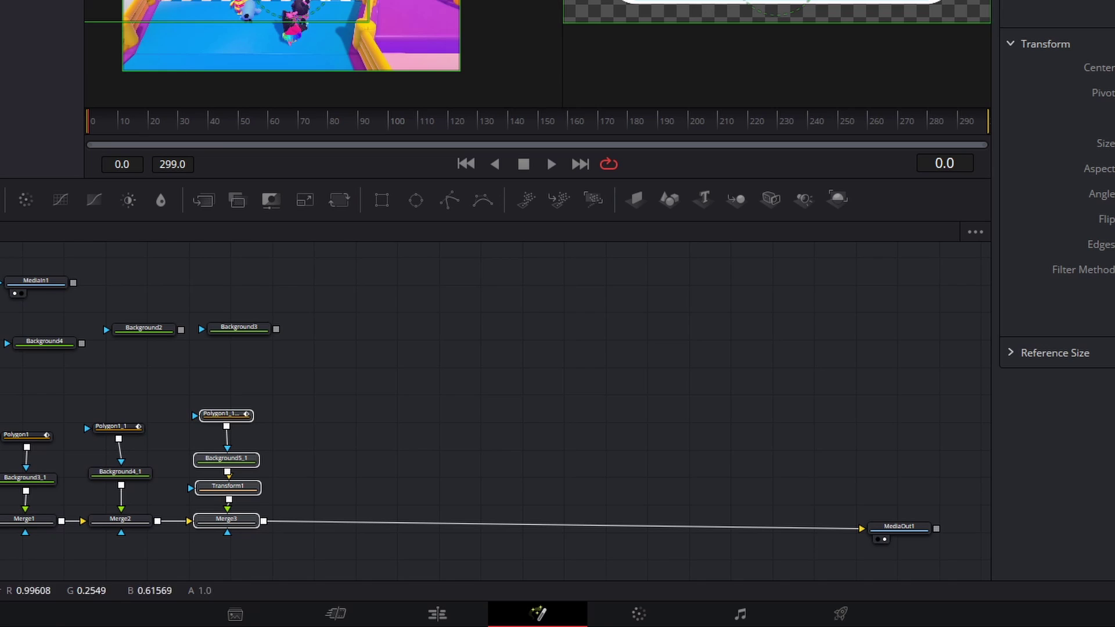
key(ctrl+v)
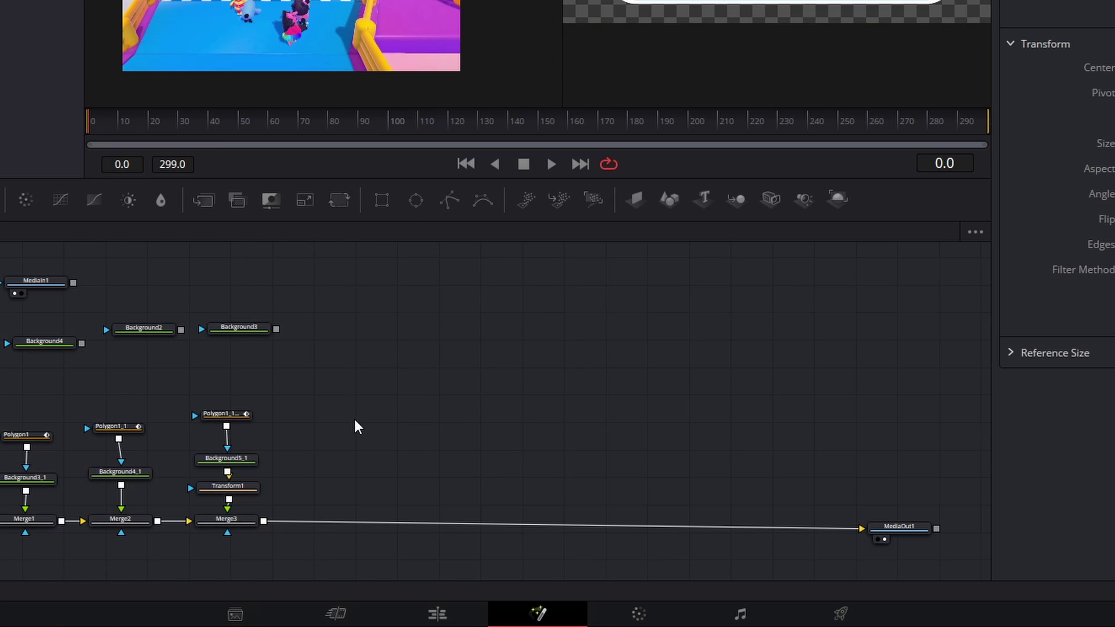
drag(364, 455, 412, 521)
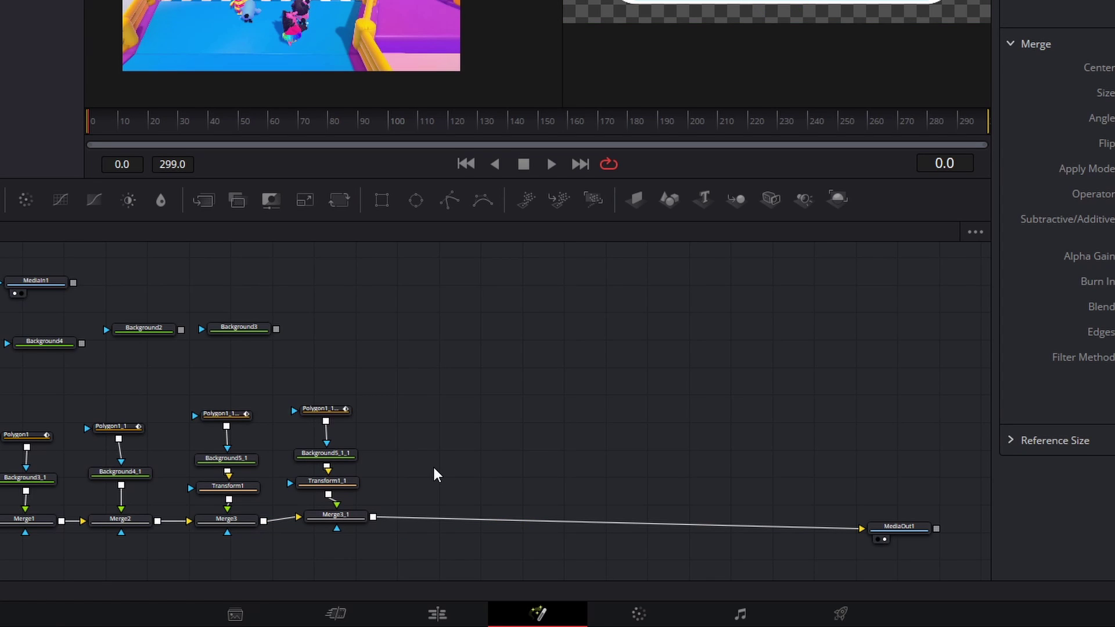
click(326, 482)
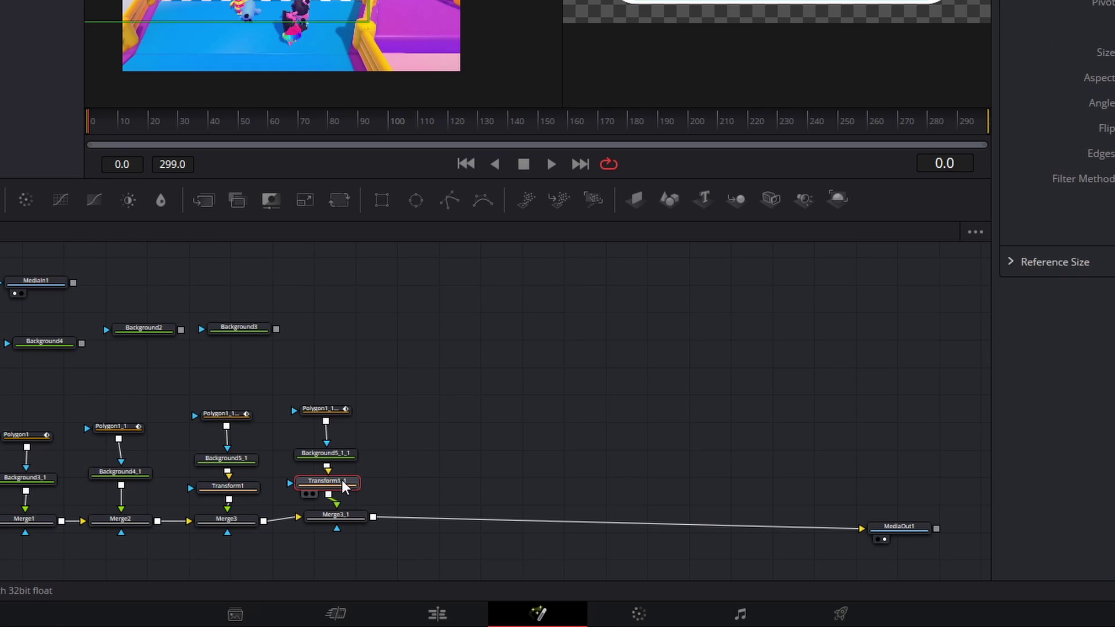
drag(662, 0, 899, 0)
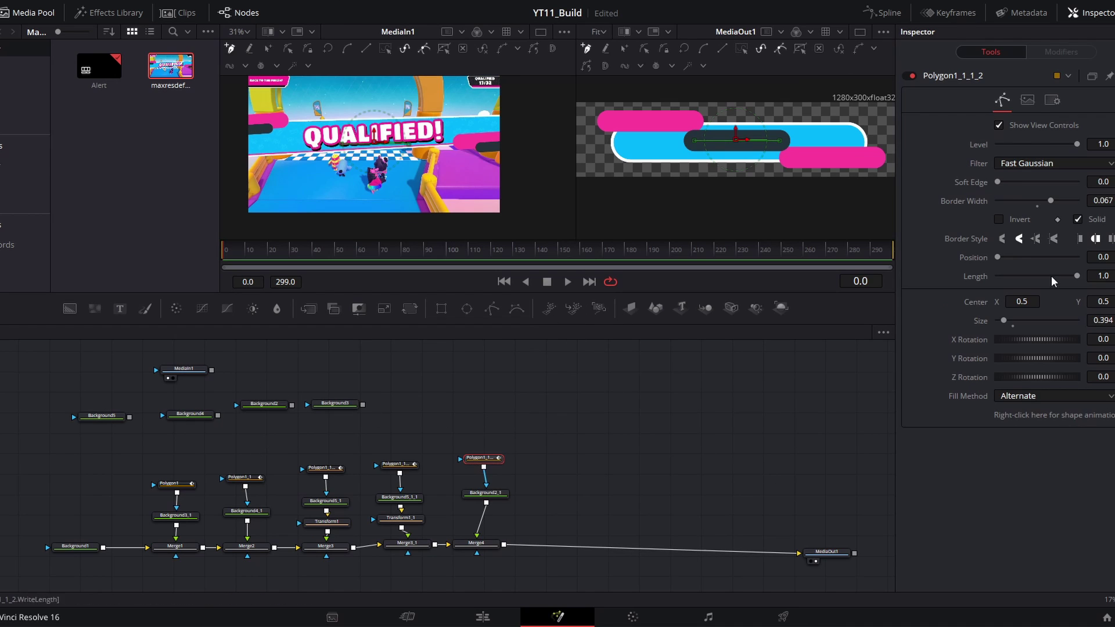
Shrink the dark bar's mask slightly and shift the bar over the upper-left pink bar with a Transform node
drag(1003, 320, 1001, 321)
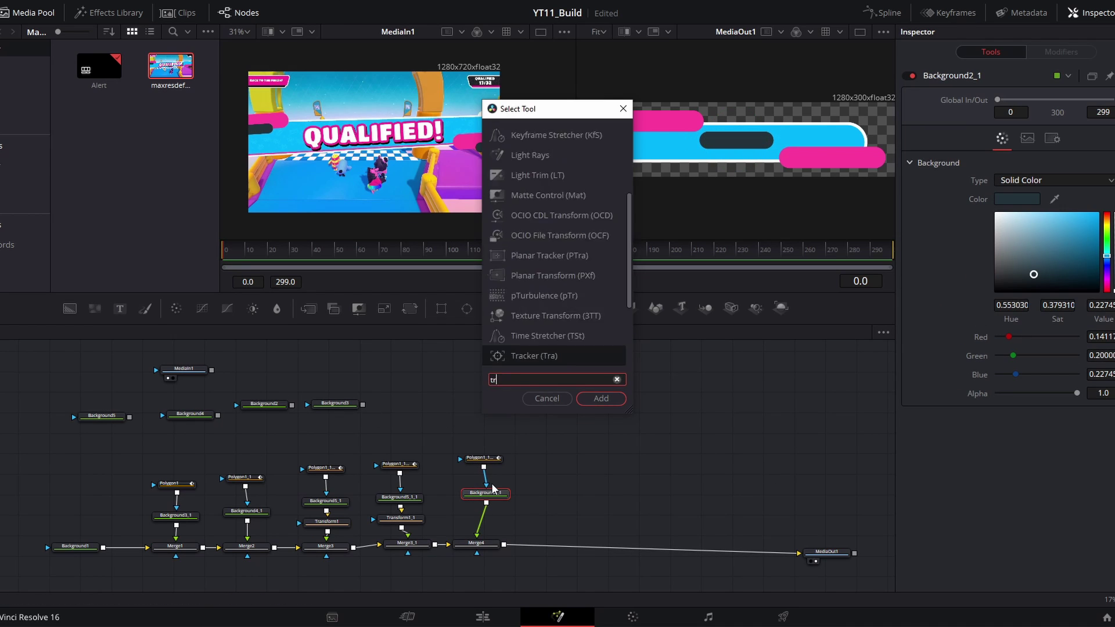
key(Return)
Duplicate the dark bar's node group into the chain after Merge4 and move the copied bar over the lower-right pink bar
key(ctrl+v)
drag(668, 517, 580, 516)
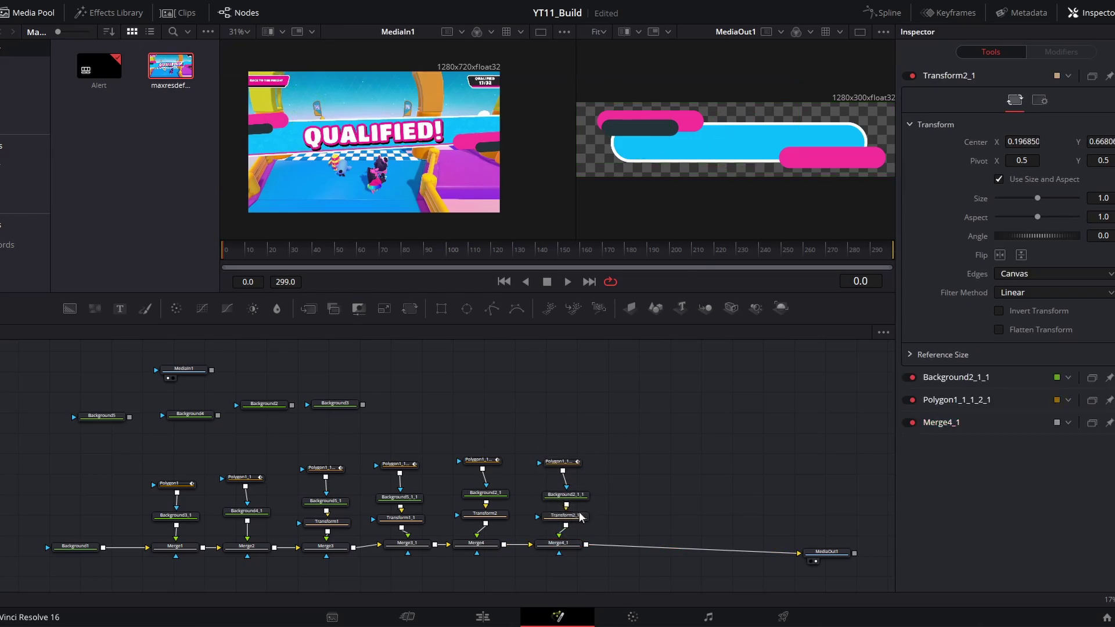
drag(639, 128, 851, 169)
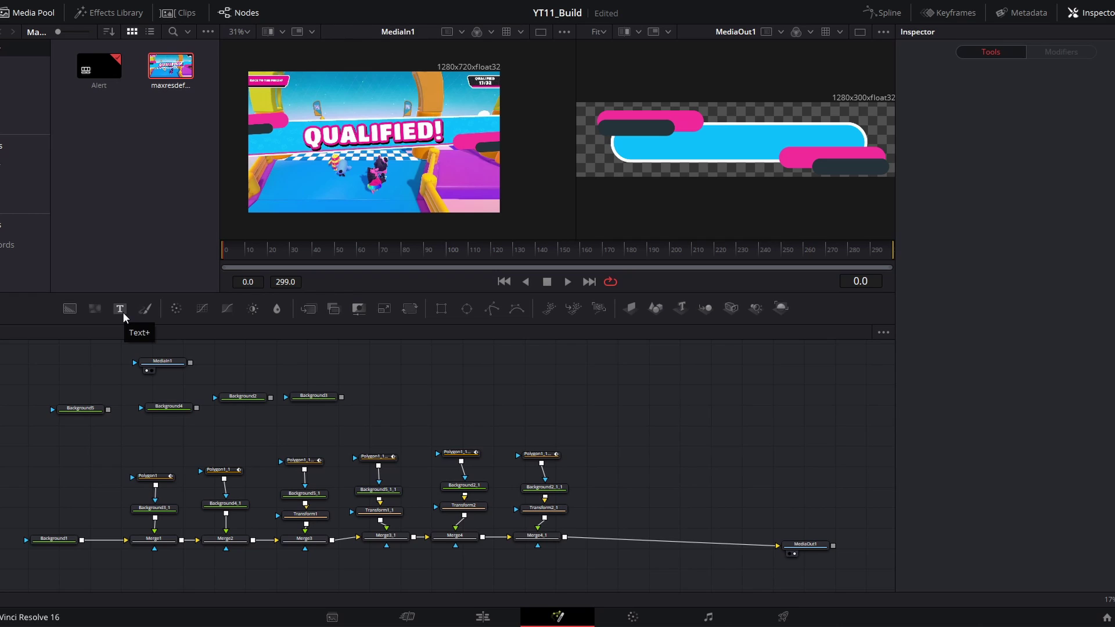
Merge a new Text+ node over the output of Merge4_1 and start editing its styled text
click(122, 310)
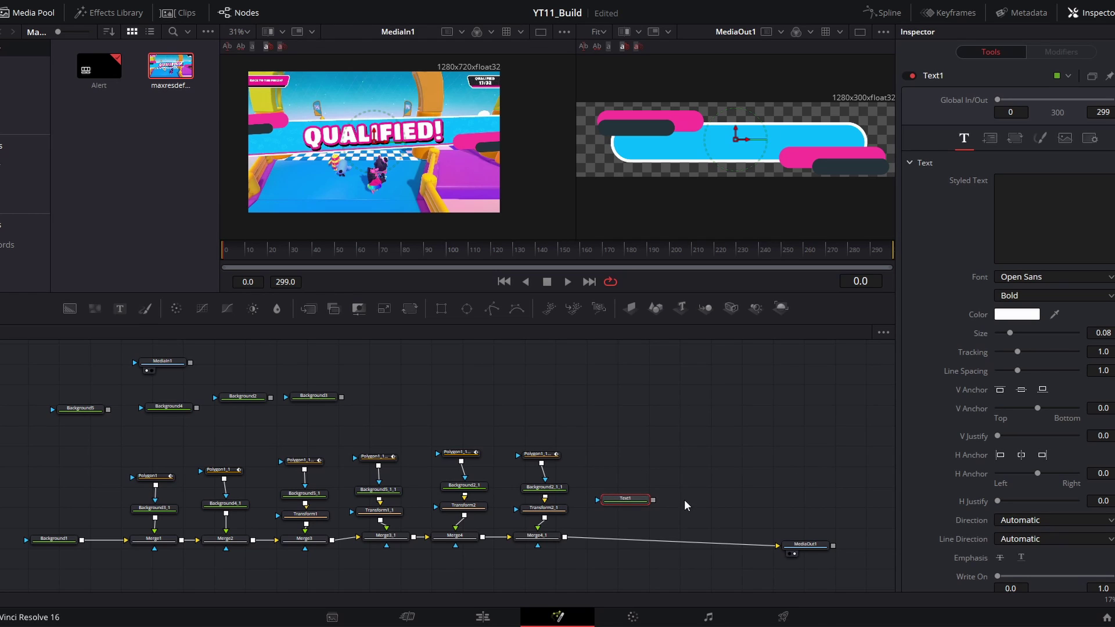
drag(653, 499, 569, 538)
drag(626, 499, 624, 495)
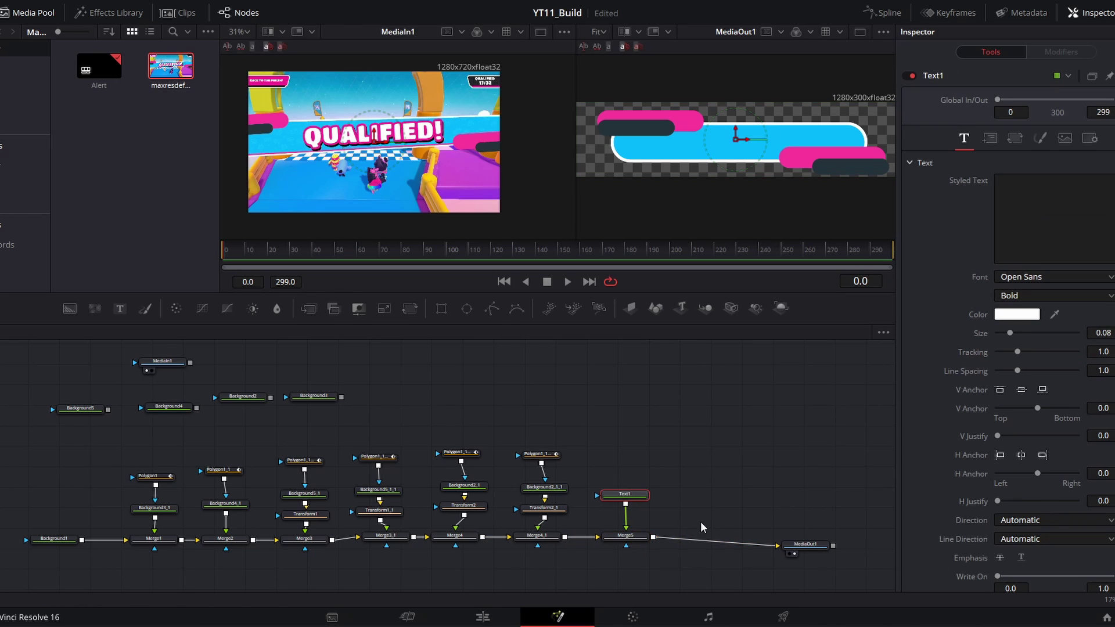
click(1058, 206)
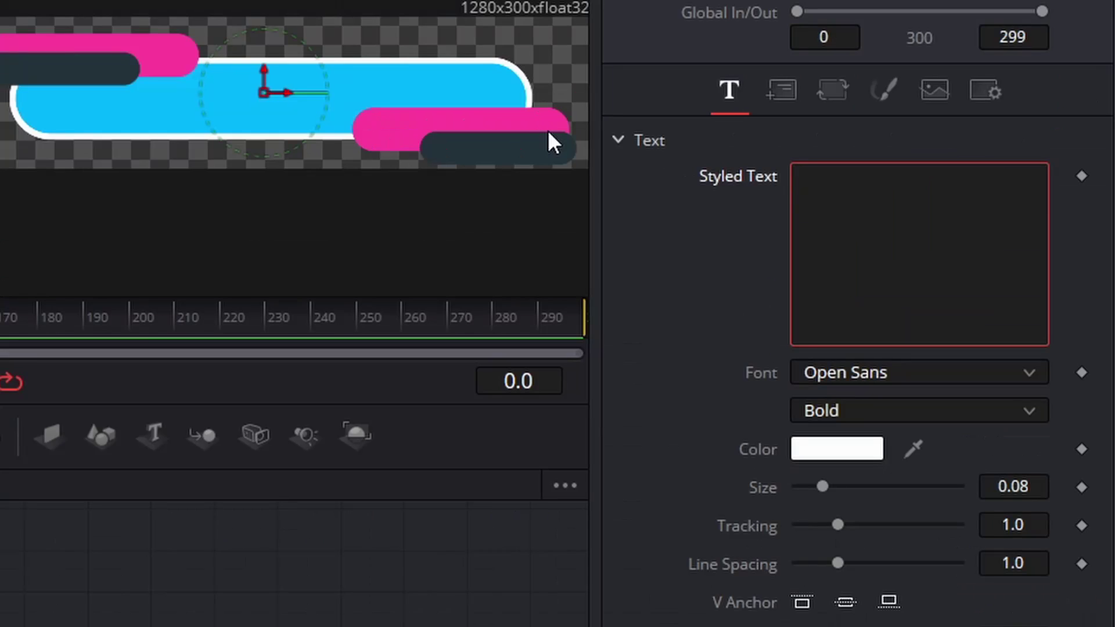
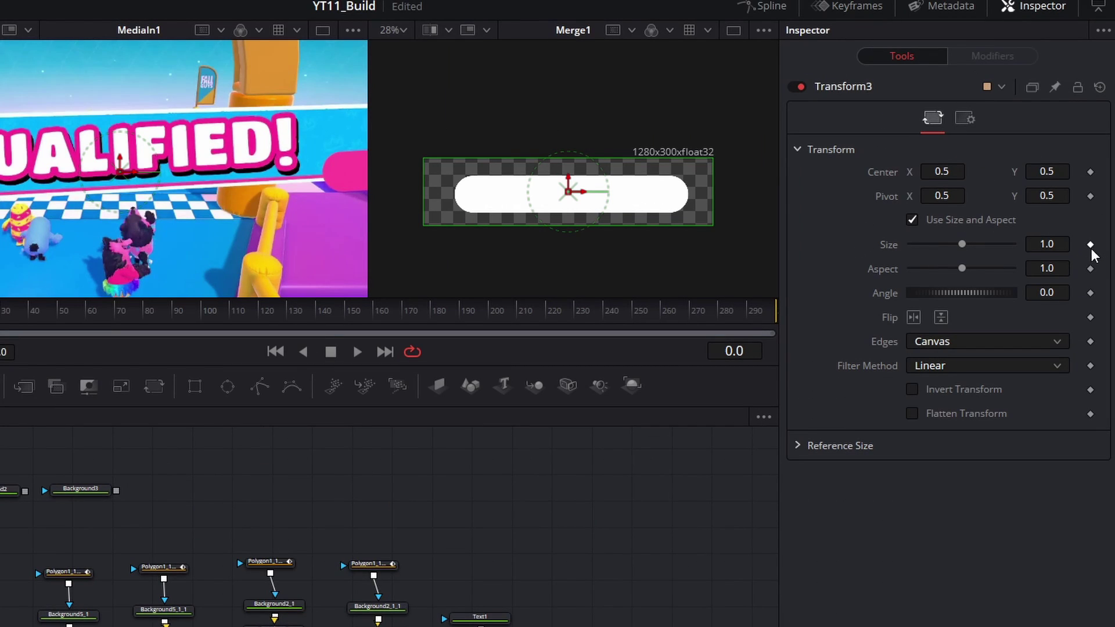
Keyframe Transform3's Size at 0 on frame 0
click(1091, 245)
click(1047, 239)
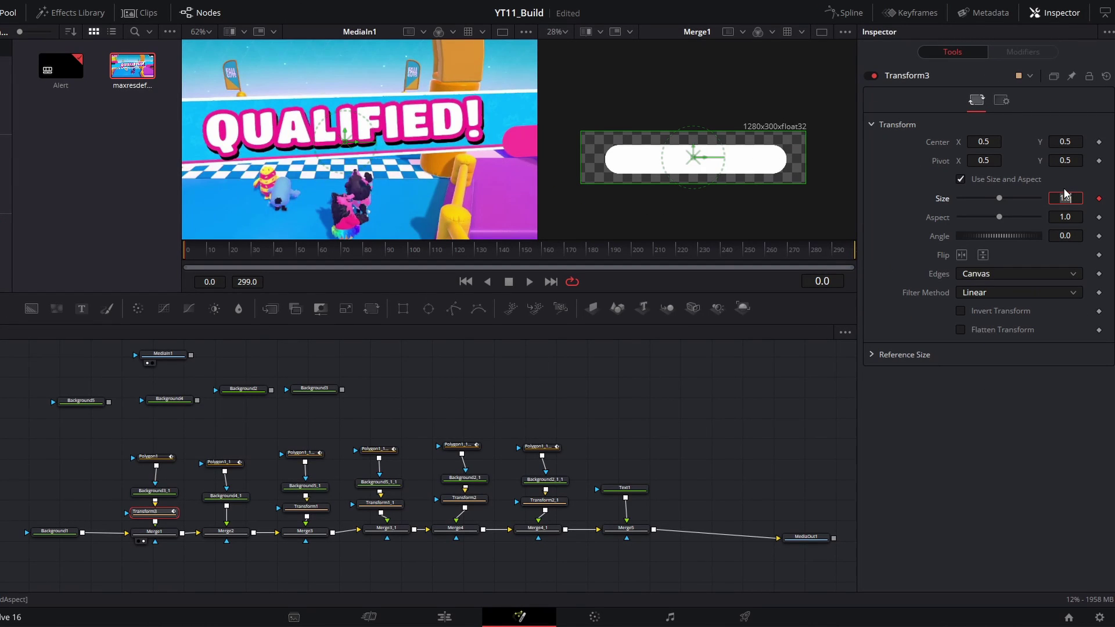
text(0)
key(Tab)
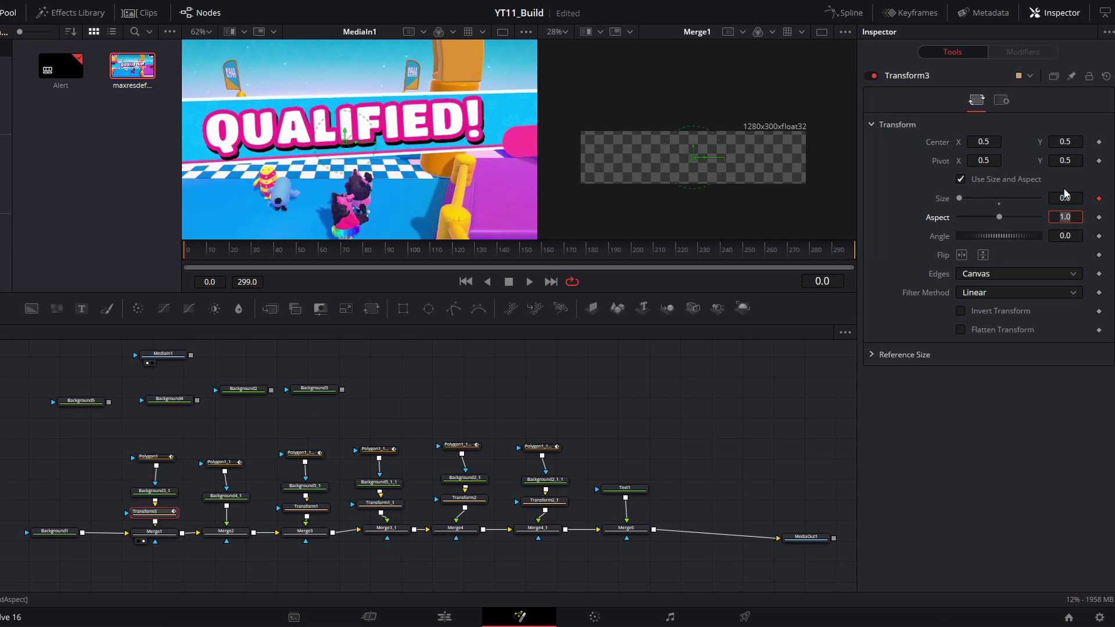
Keyframe Transform3's Size at 1.0 on frame 75 and play back the white bar's scale animation
click(260, 250)
key(shift+Tab)
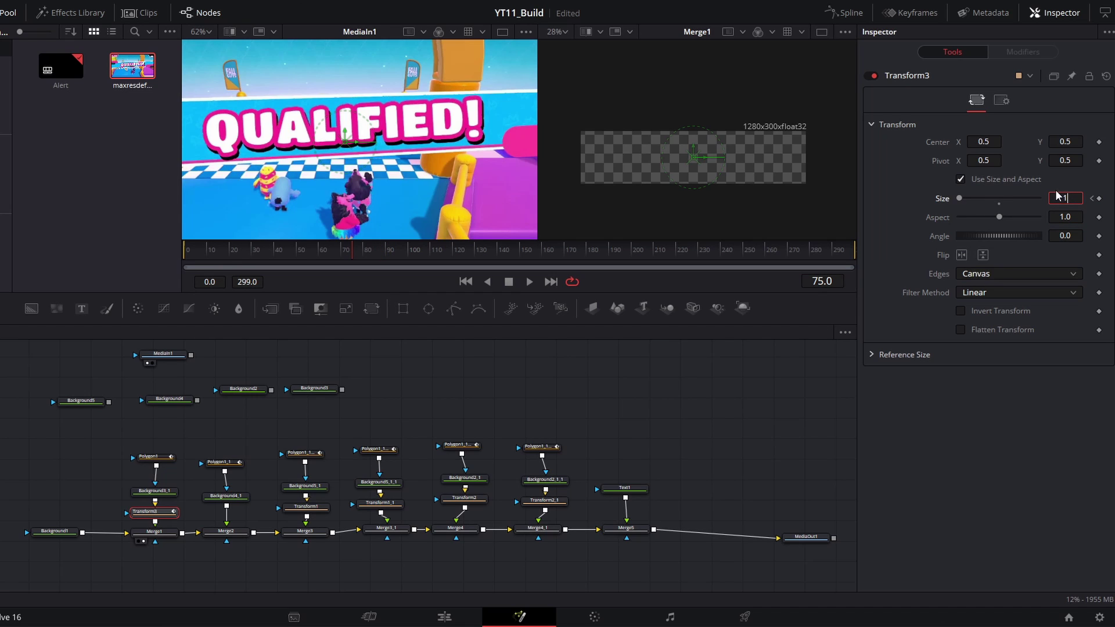
key(Tab)
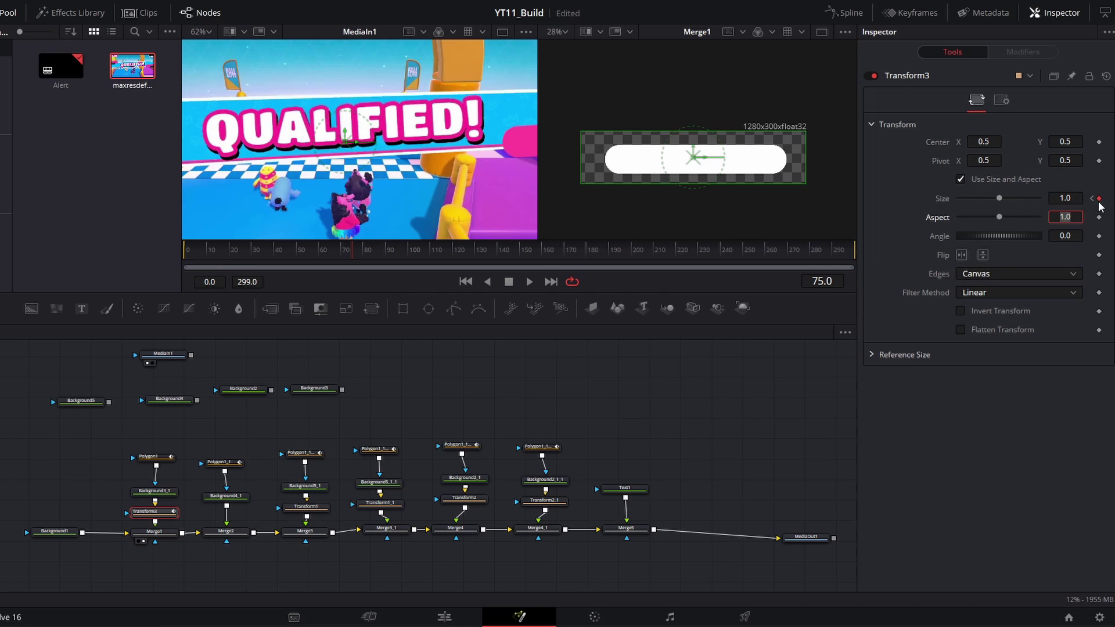
key(space)
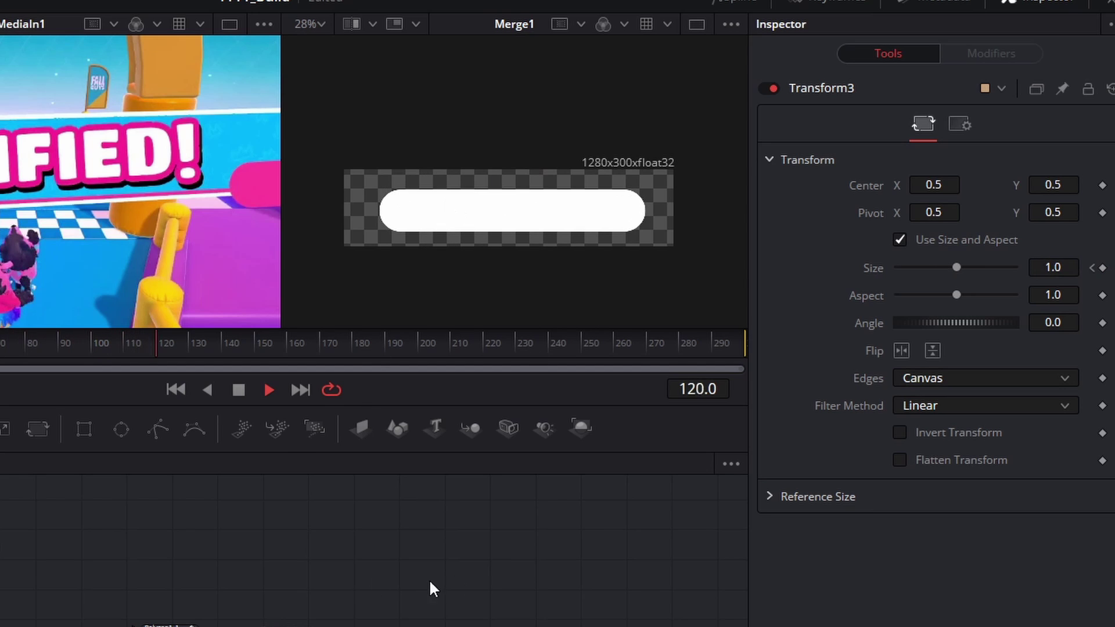
key(space)
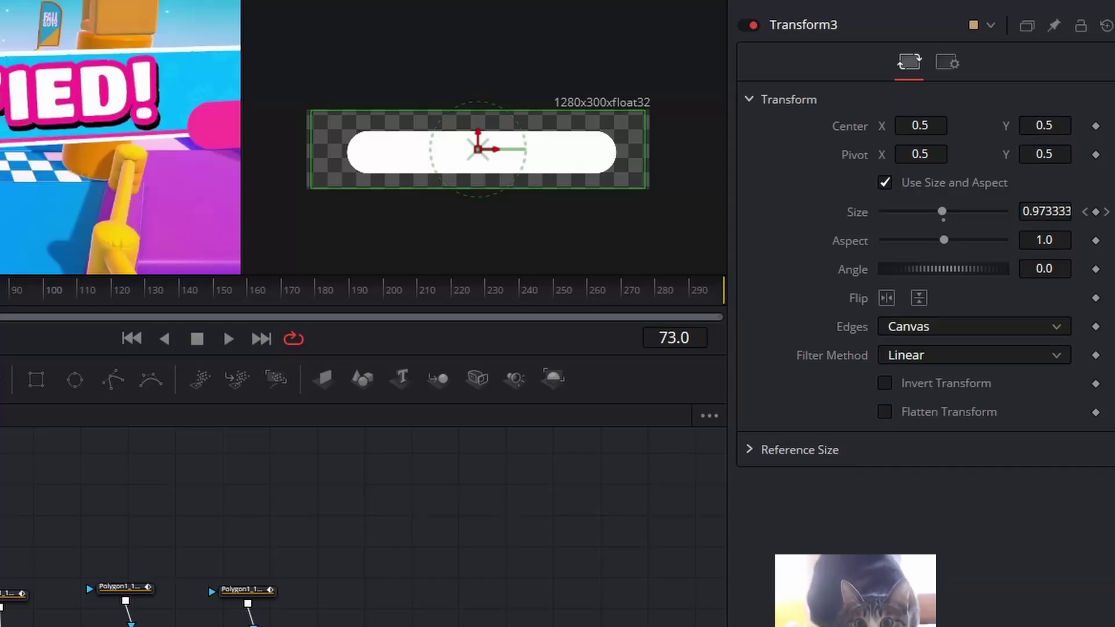
Add intermediate Size keyframes to Transform3 at frames 71 and 60
key(Left)
key(Left)
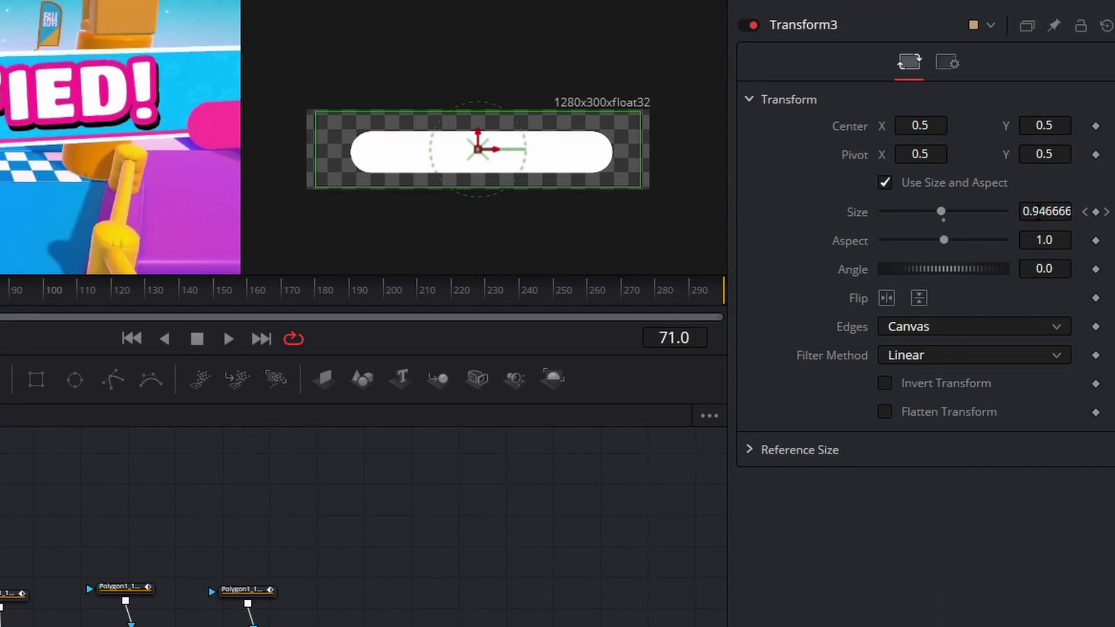
mouse_move(1037, 215)
mouse_down()
mouse_move(1066, 214)
mouse_move(1042, 213)
mouse_up()
key(Left)
key(Left)
key(Left)
key(Left)
key(Left)
key(Left)
key(Left)
key(Left)
key(Left)
key(Left)
key(Left)
key(Right)
key(Right)
key(Left)
key(Left)
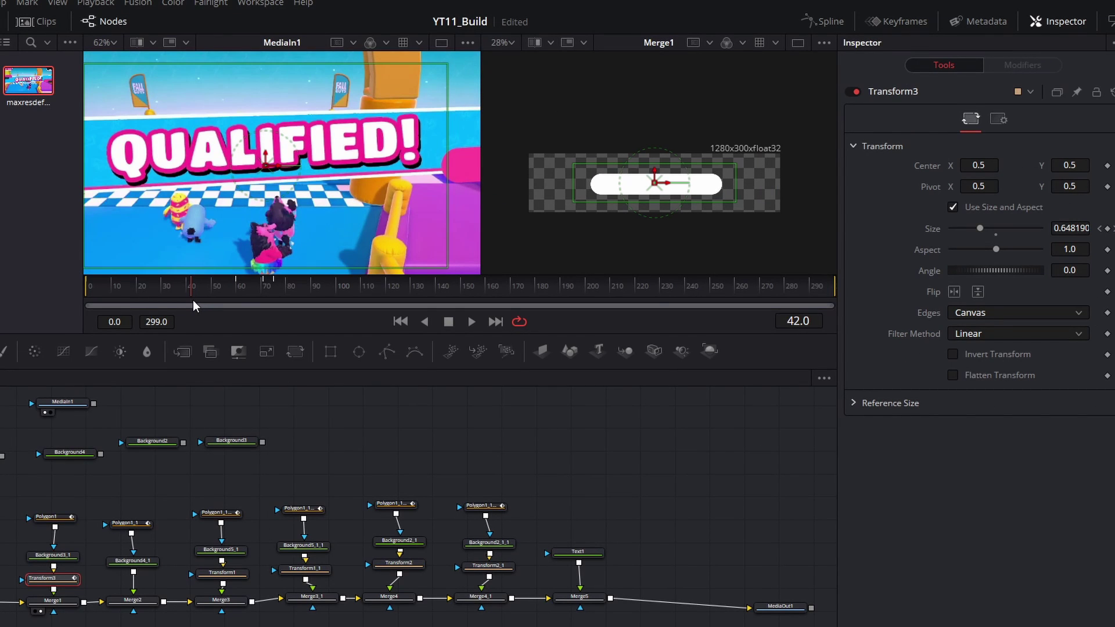
Keyframe Transform3's Size at about 1.18 on frame 42 so the white bar overshoots
drag(193, 299, 195, 301)
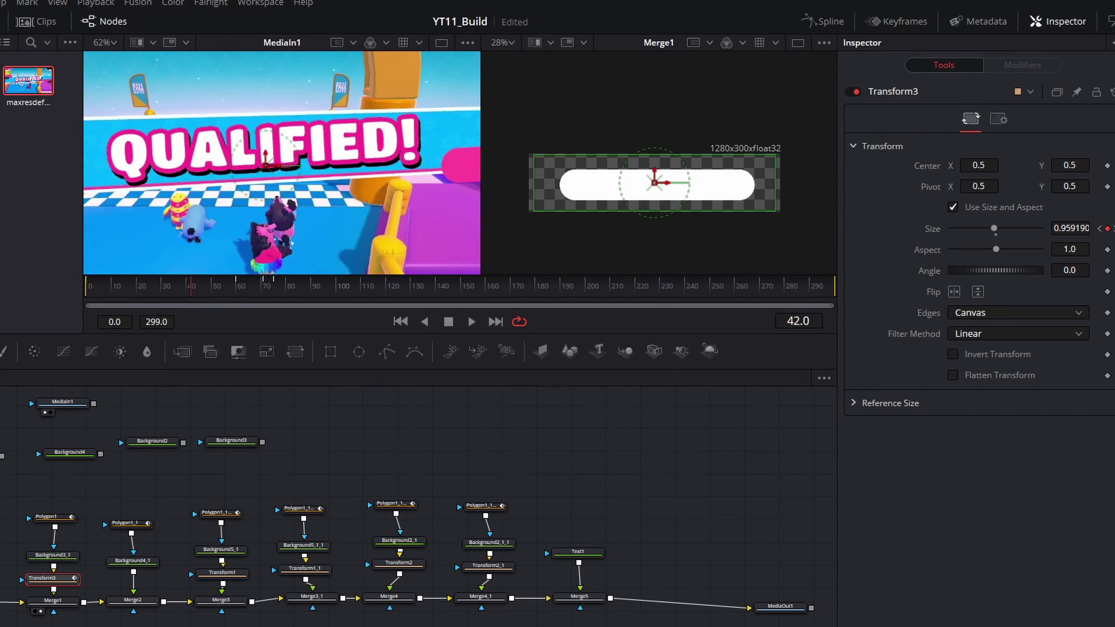
drag(1069, 228, 1113, 228)
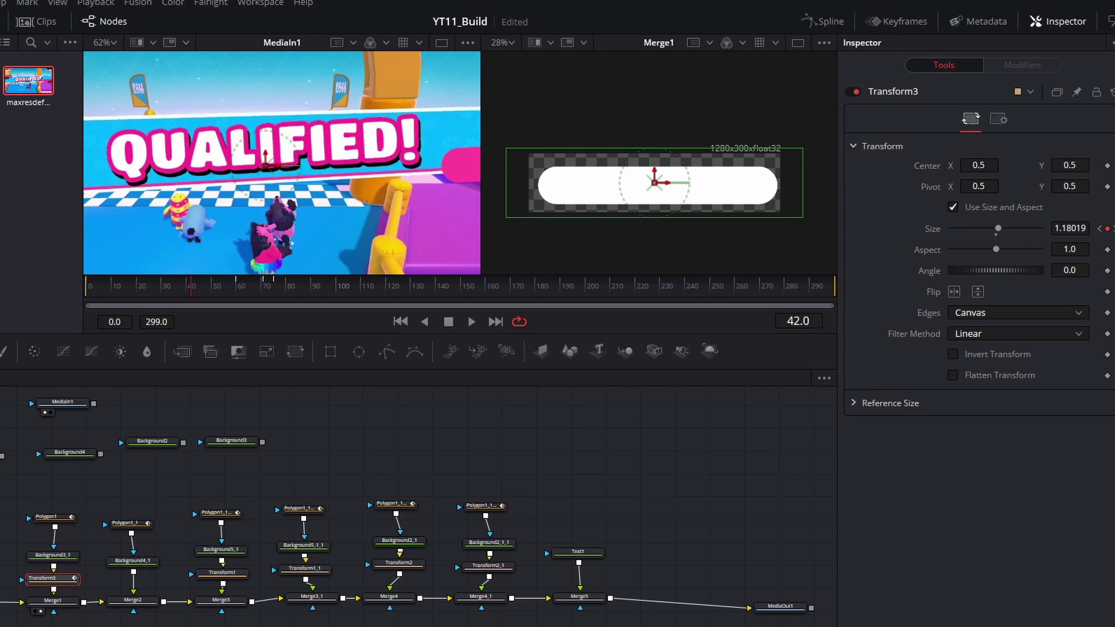
Play back the white bar's scale animation from the start
click(328, 455)
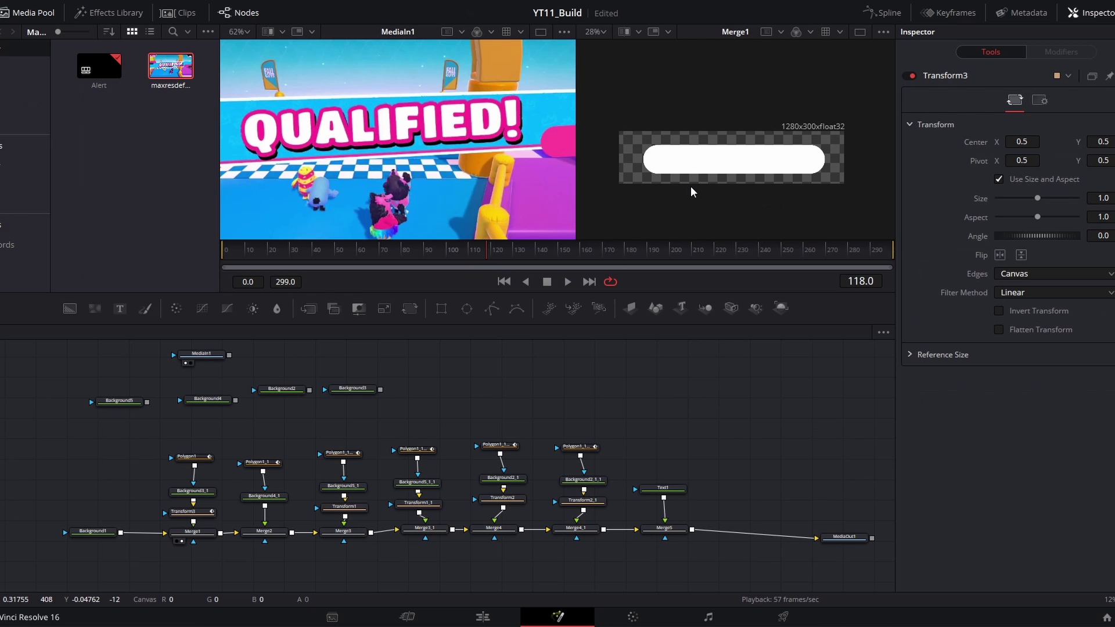
drag(246, 256, 72, 244)
key(space)
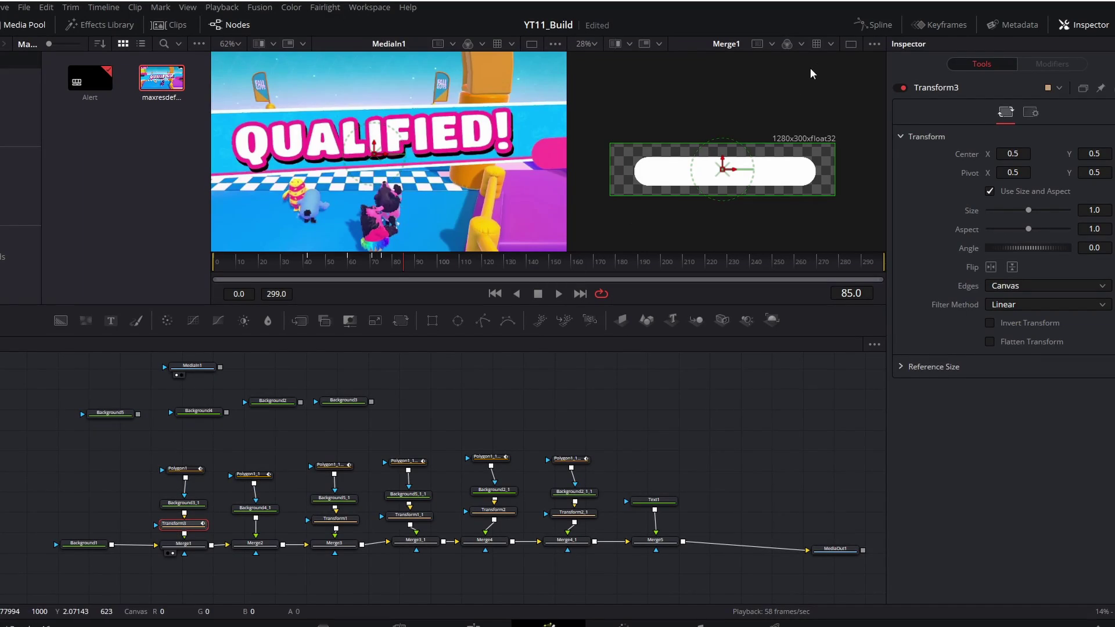
Open the Spline editor and display Transform3's Size curve fitted to the graph
click(871, 29)
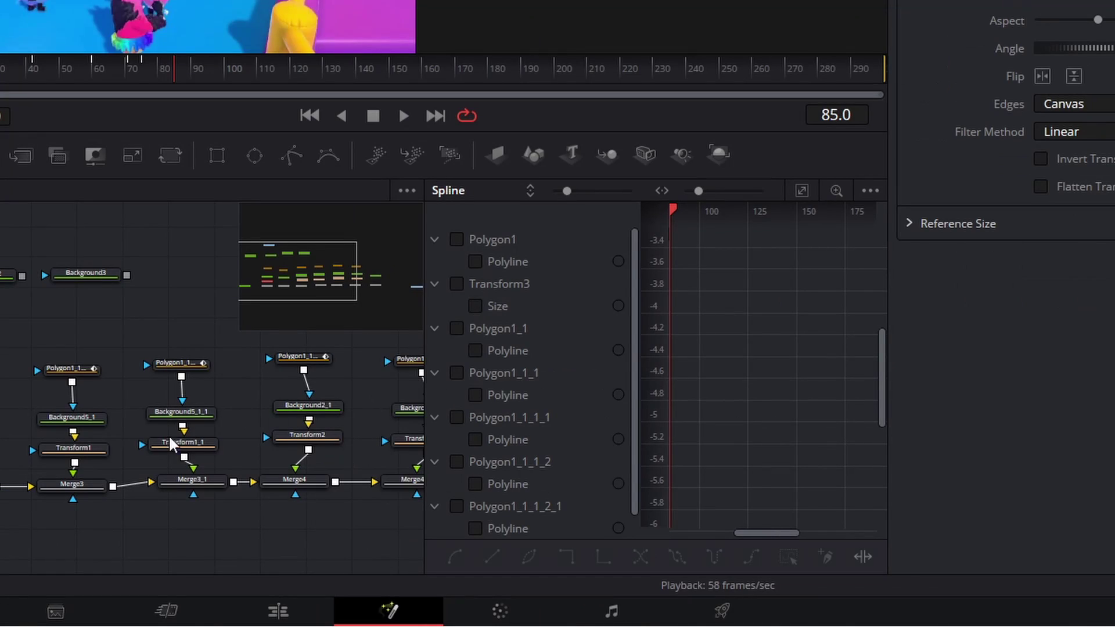
scroll(521, 316, down, 1)
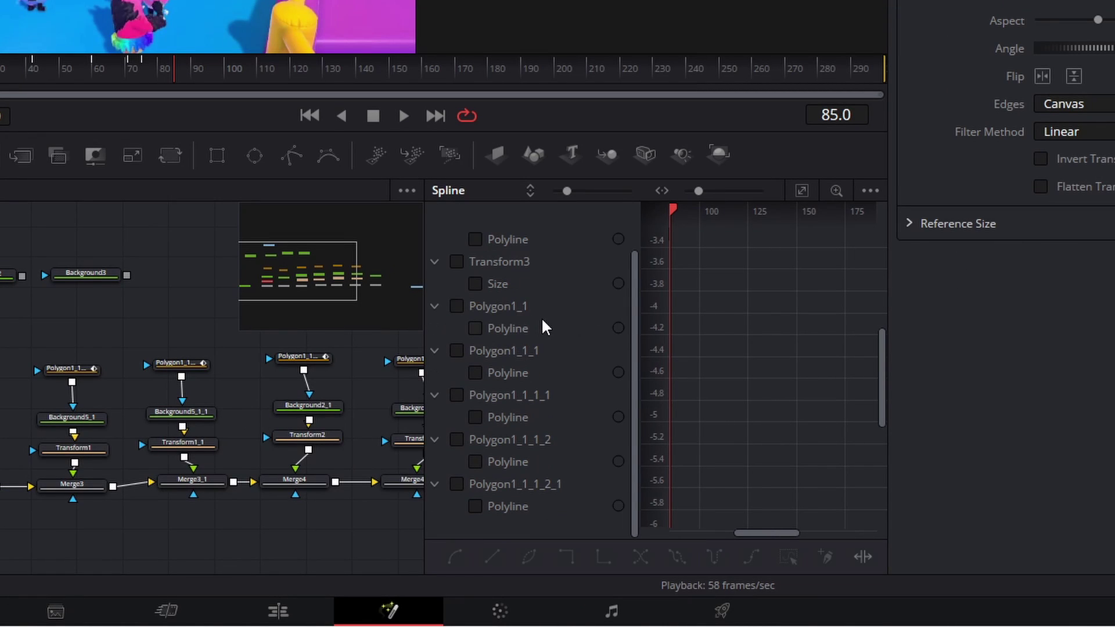
scroll(559, 475, up, 1)
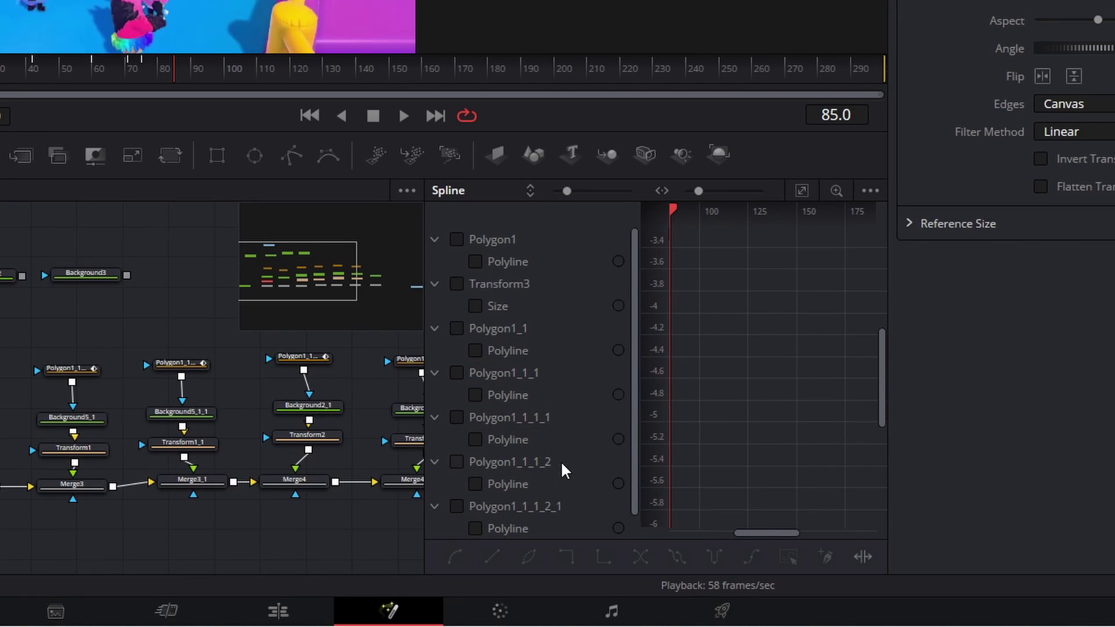
click(457, 284)
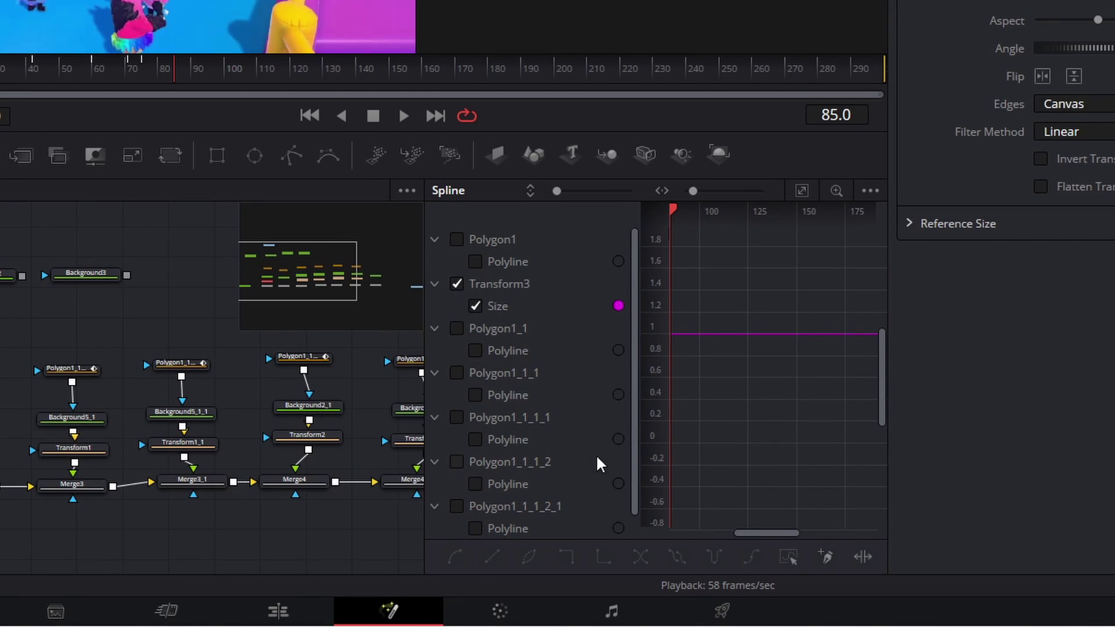
click(802, 191)
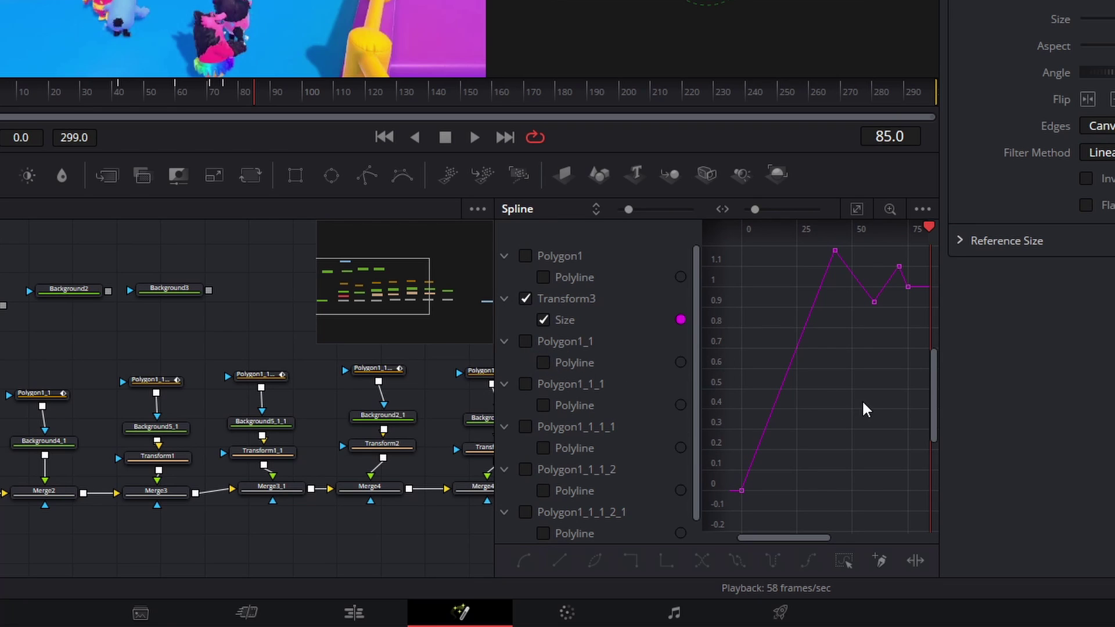
mouse_move(863, 402)
mouse_down()
mouse_move(851, 427)
mouse_move(869, 407)
mouse_up()
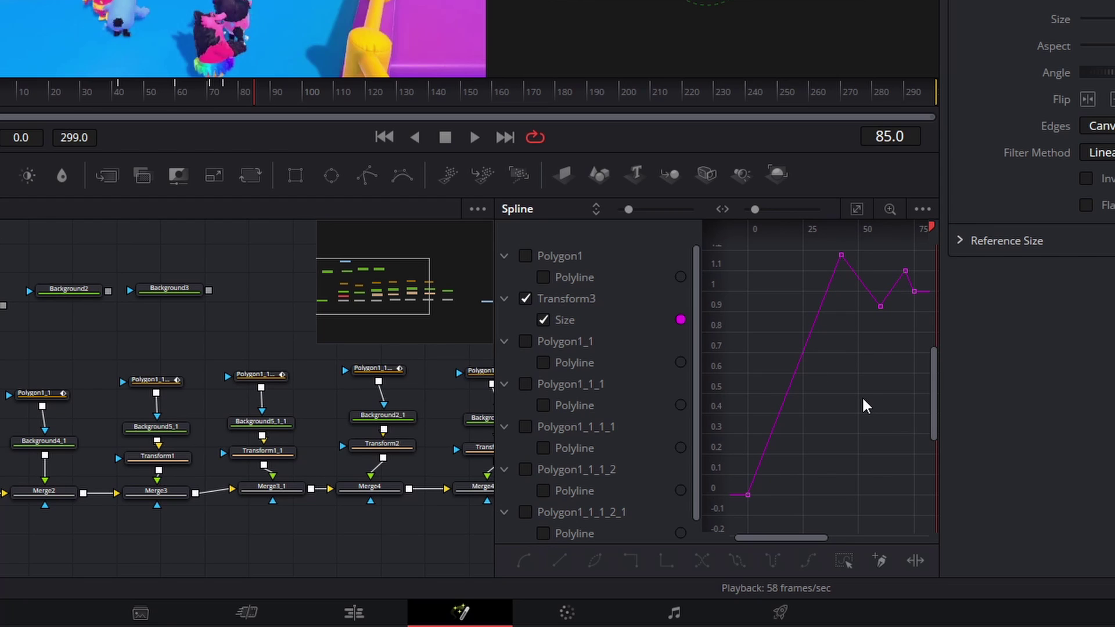
drag(916, 325, 909, 333)
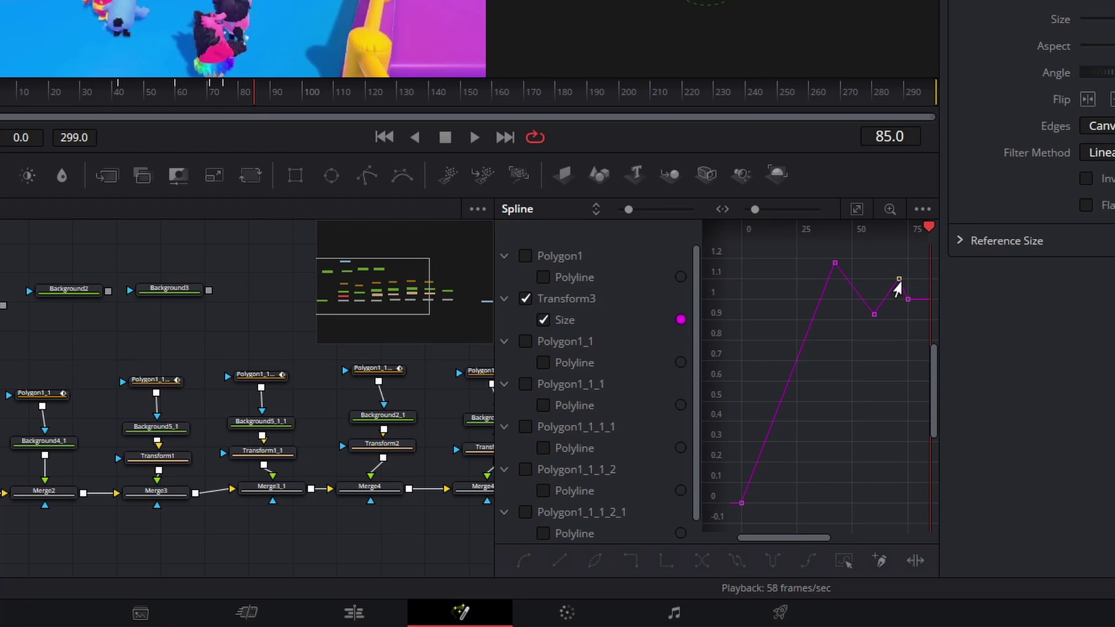
Soften the bounce on Transform3's Size curve, lowering the last peak to about 1.04 and moving the first to about 1.1 near frame 46
drag(897, 280, 896, 292)
click(893, 364)
click(873, 315)
drag(834, 264, 840, 281)
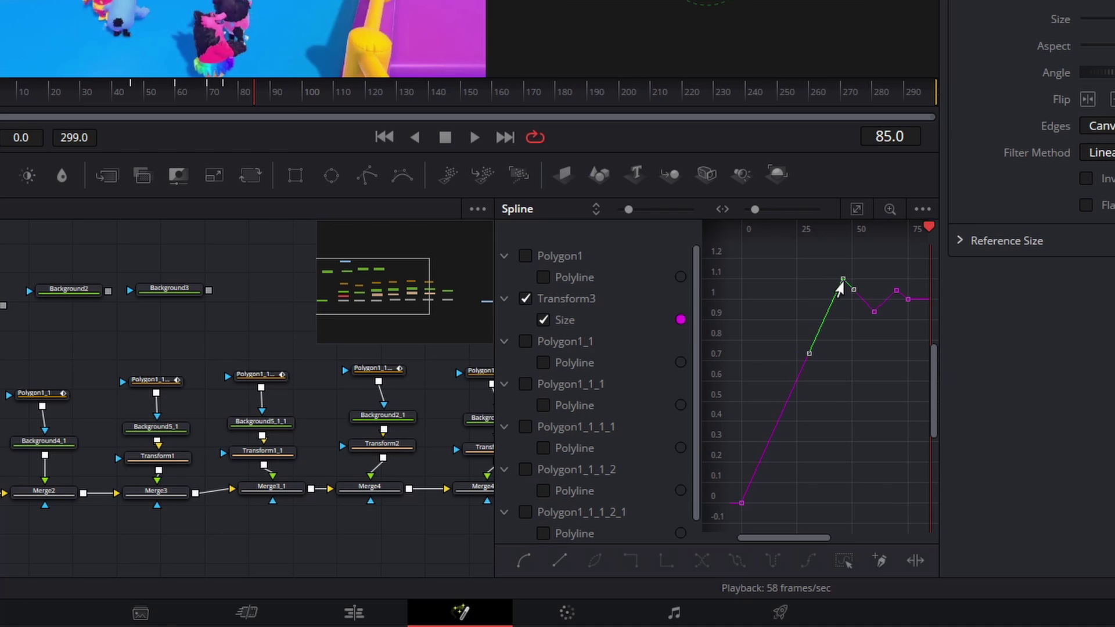
click(887, 408)
Smooth all keyframes of Transform3's Size curve and play back the eased animation
drag(915, 265, 724, 526)
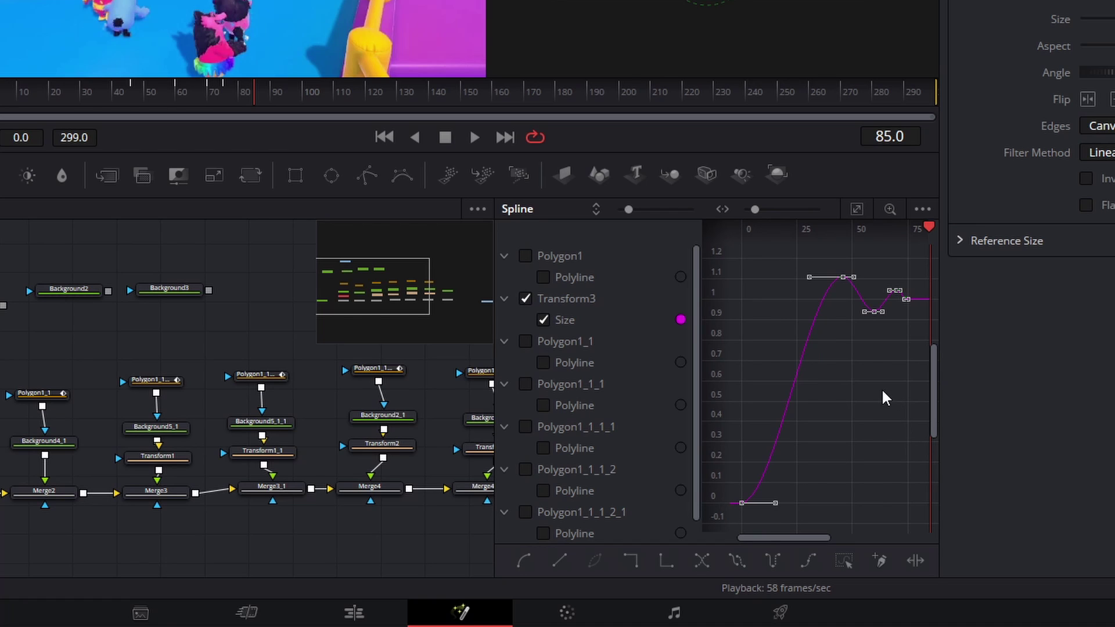
key(s)
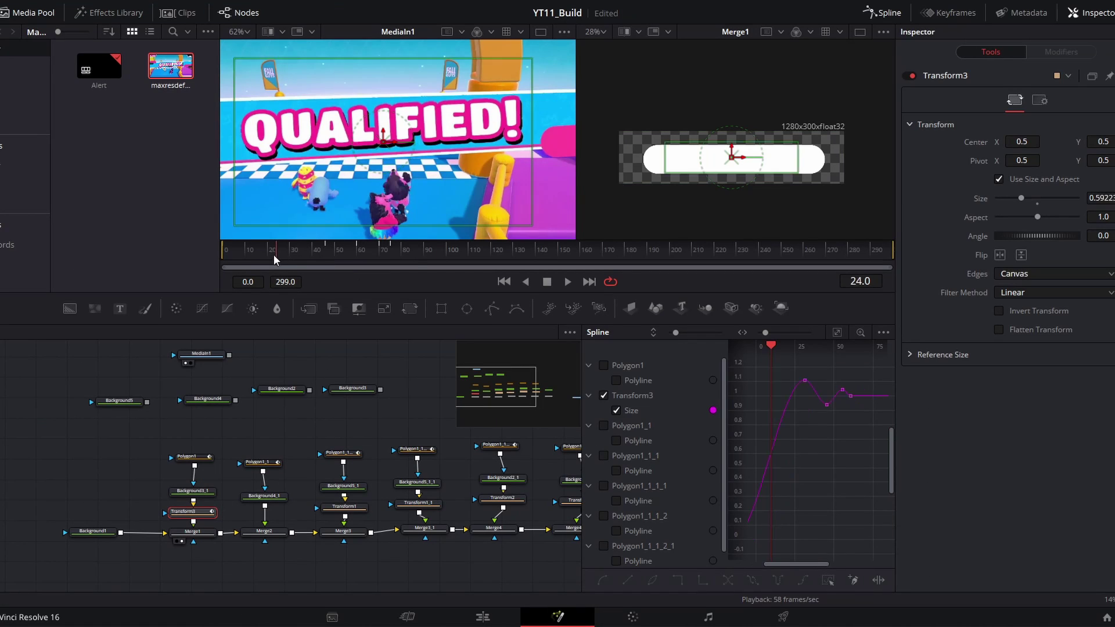
key(space)
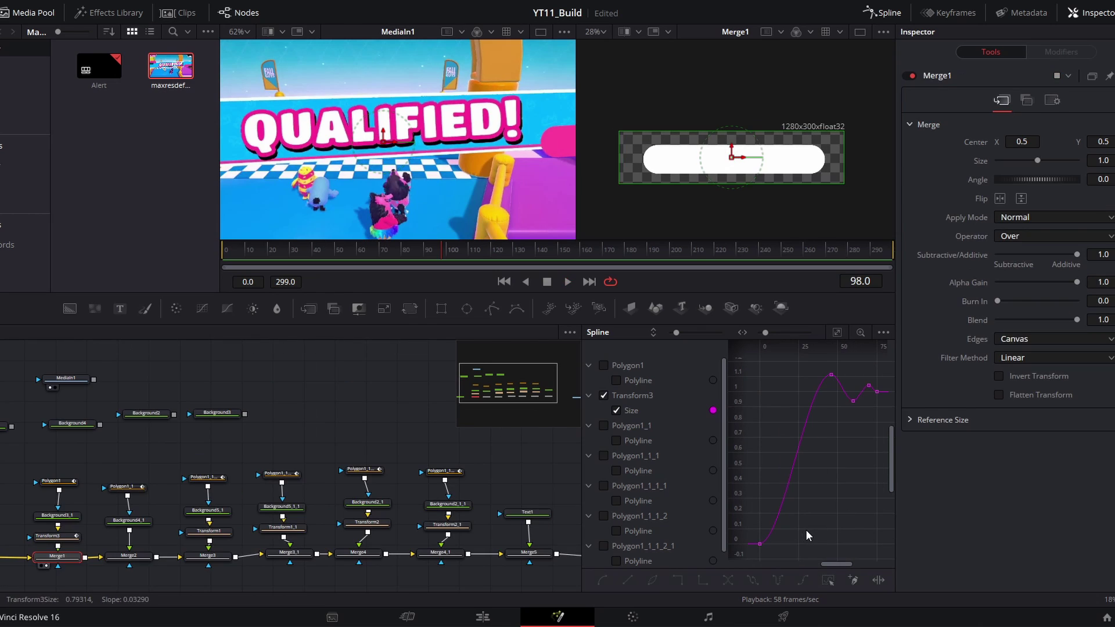
Shift Transform3's Size keyframes after frame 0 earlier so the bounce ends near frame 46, and play it back
drag(819, 517, 760, 518)
drag(878, 418, 805, 360)
mouse_move(845, 404)
mouse_down()
mouse_move(820, 409)
mouse_move(841, 388)
mouse_up()
click(839, 386)
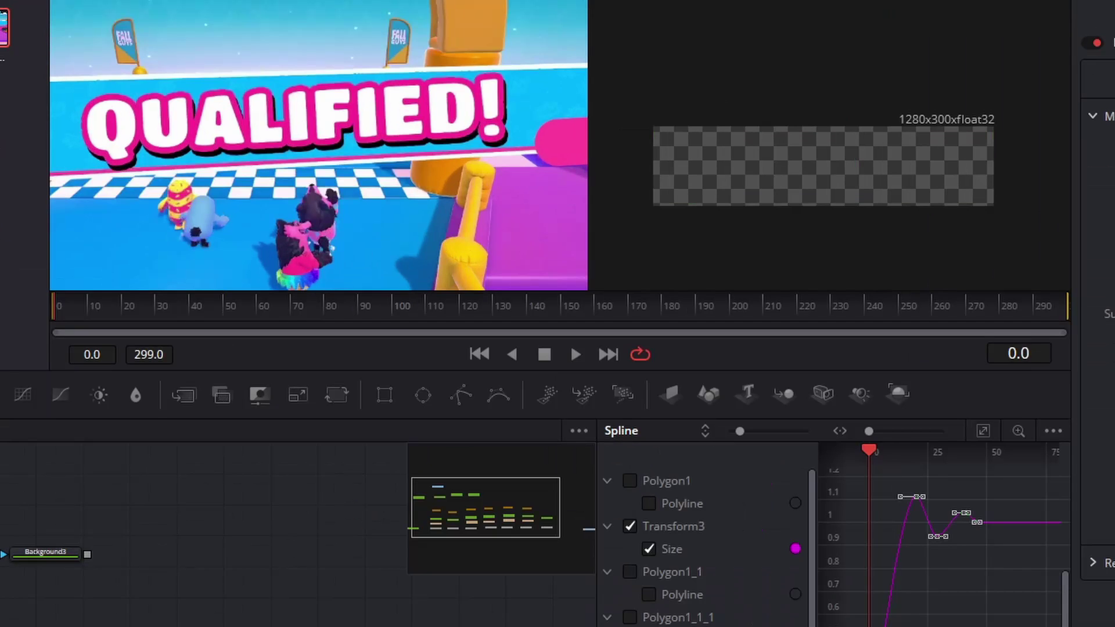
key(space)
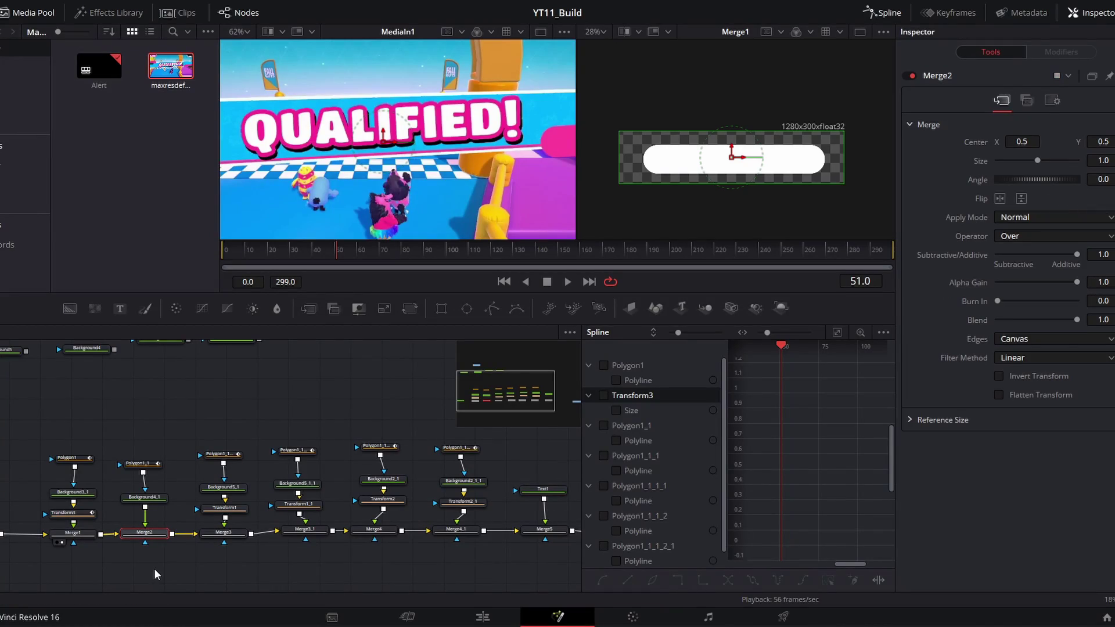
Show Merge2 in the second viewer and insert a Transform node between Background4_1 and Merge2
key(2)
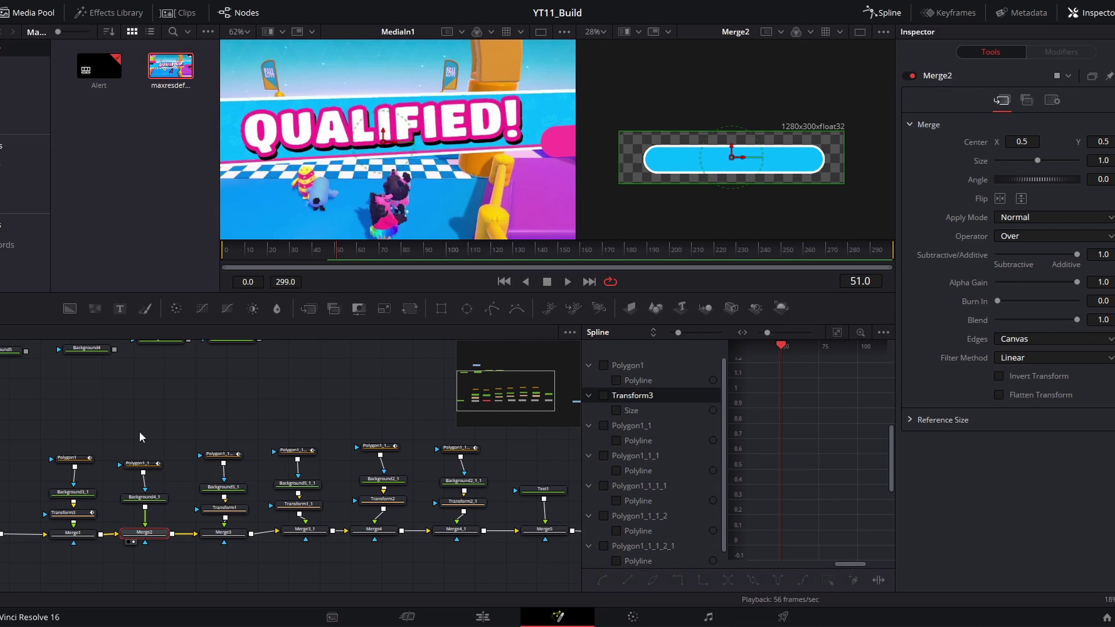
drag(139, 432, 151, 489)
click(148, 489)
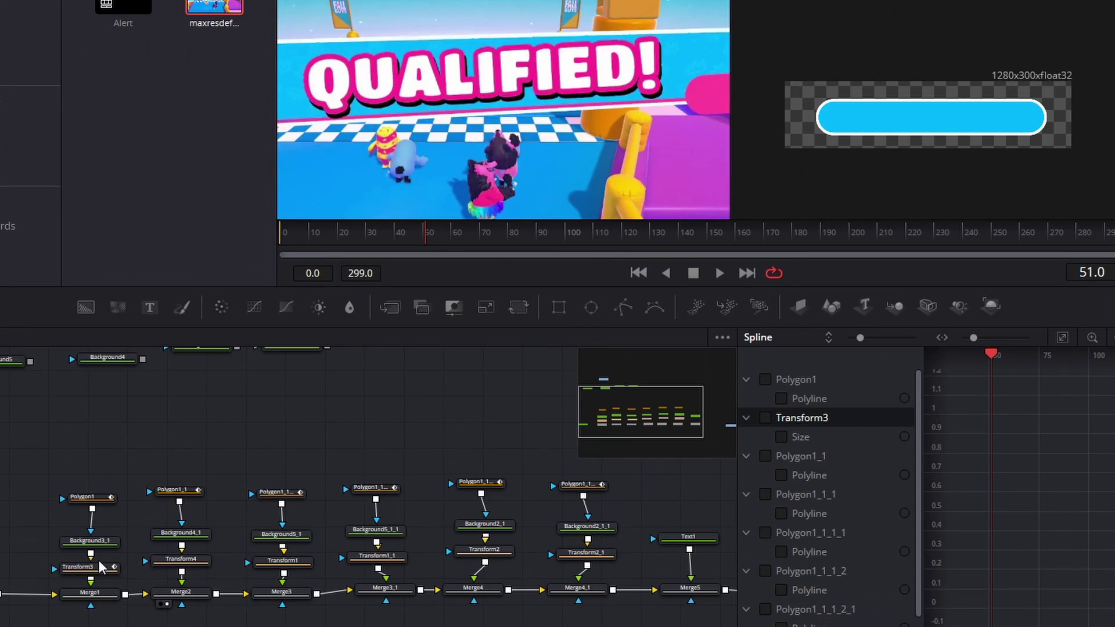
Drive Transform4's Size with the expression Transform3.Size and scrub the timeline to check it
click(88, 573)
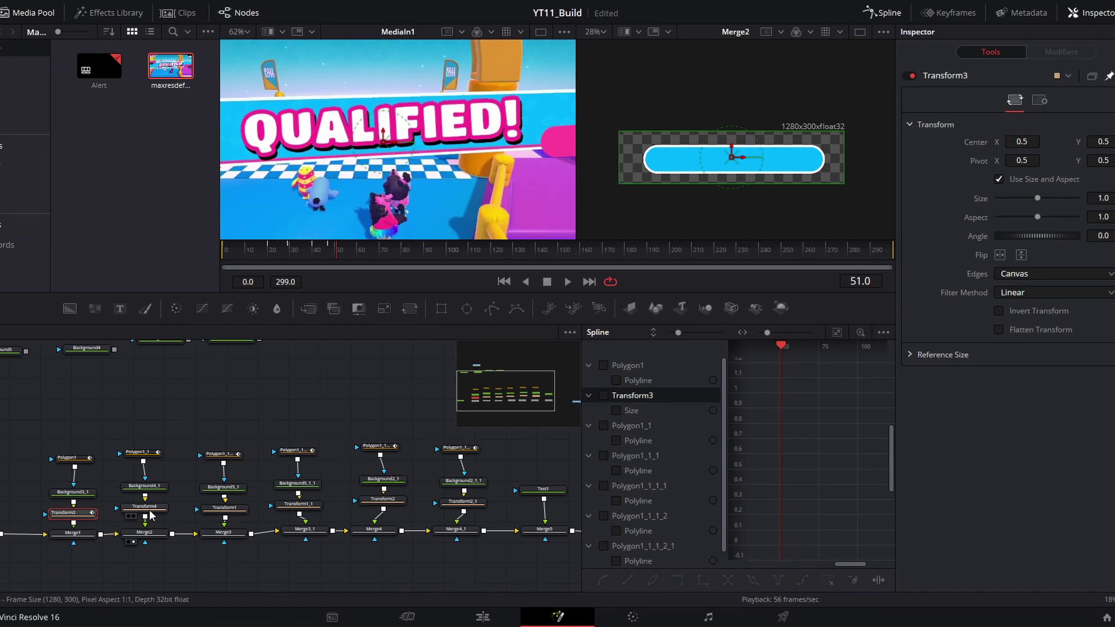
ctrl+click(142, 509)
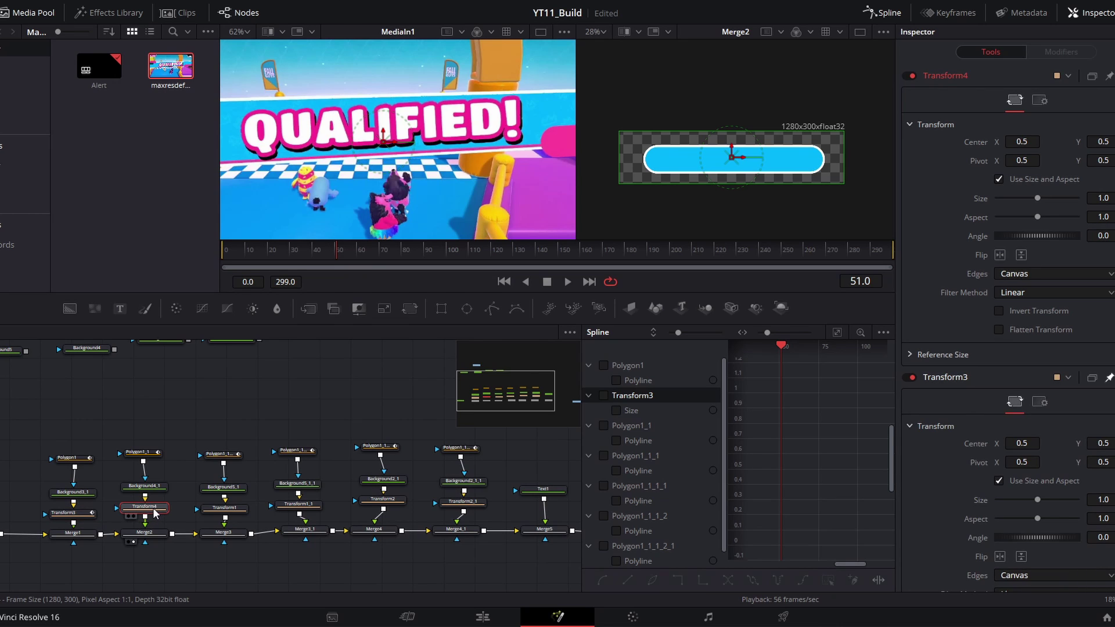
right_click(980, 200)
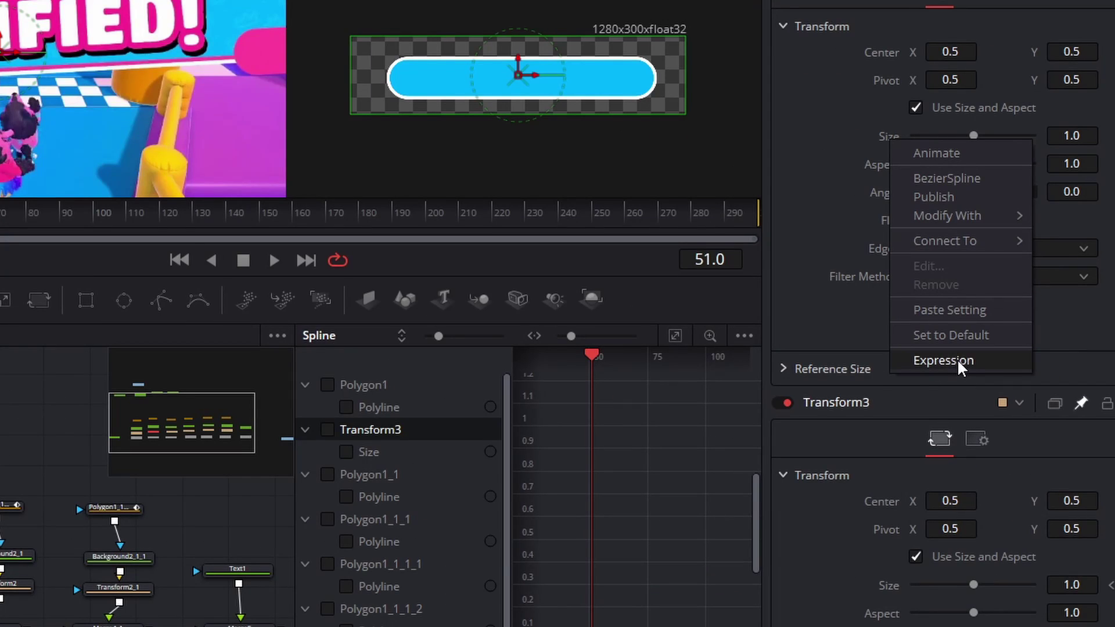
click(1016, 348)
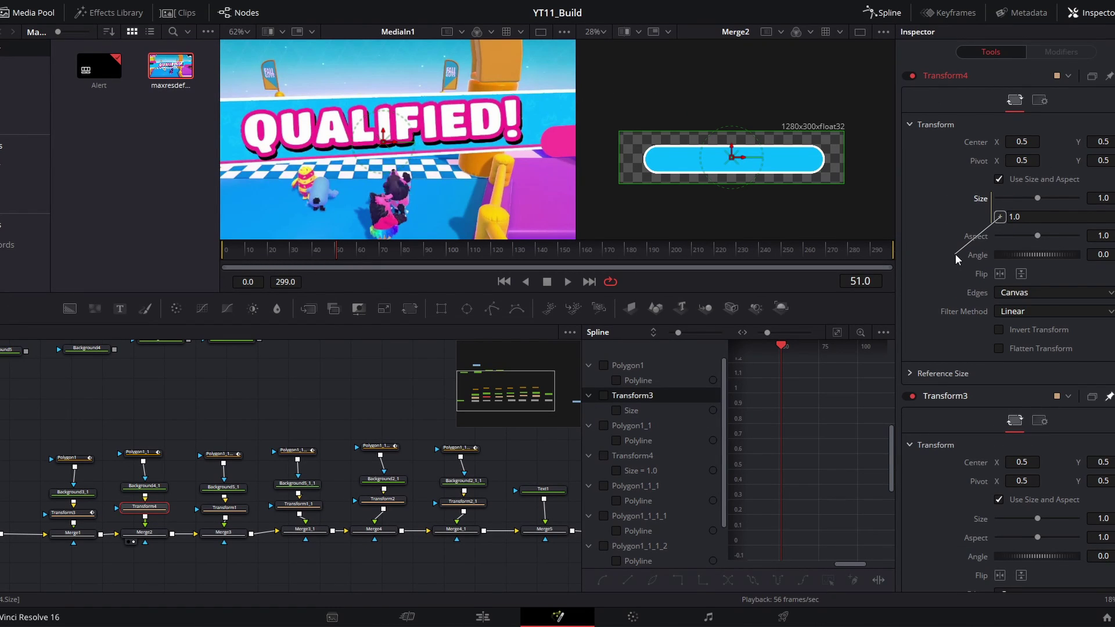
drag(955, 253, 979, 518)
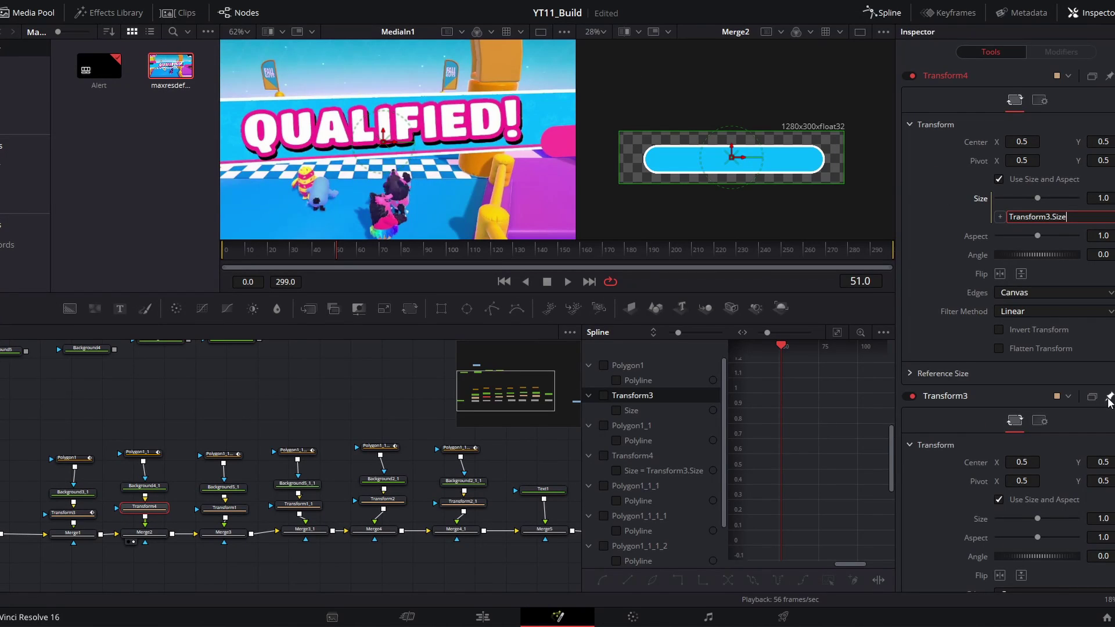
click(1091, 13)
drag(253, 250, 381, 276)
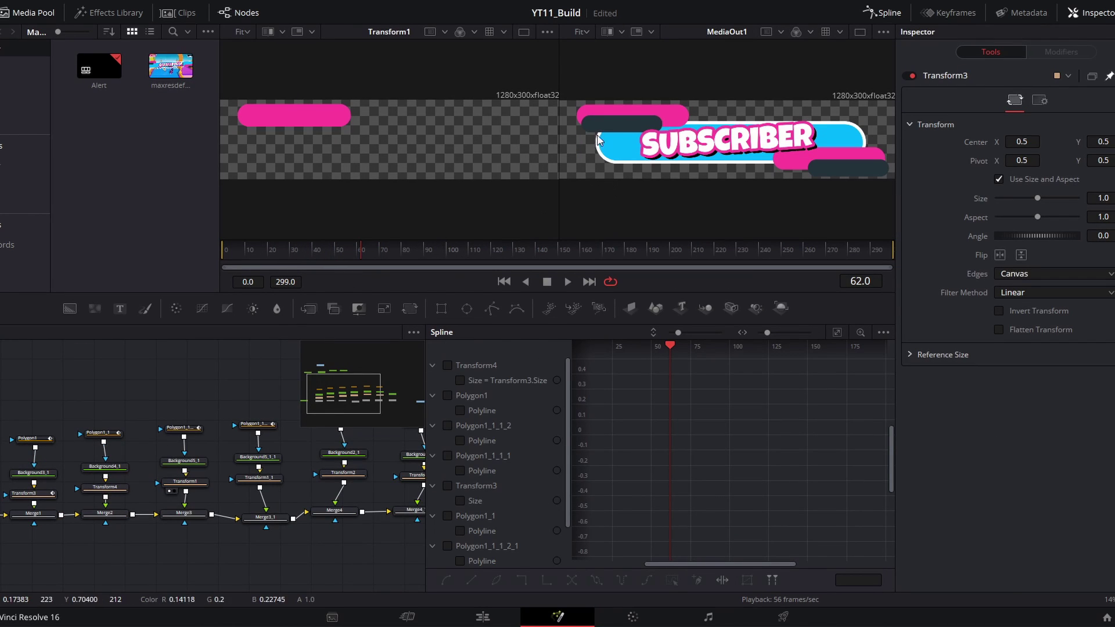
Keep Transform3's settings pinned and drive Transform1's Size with the expression Transform3.Size
drag(229, 403, 153, 380)
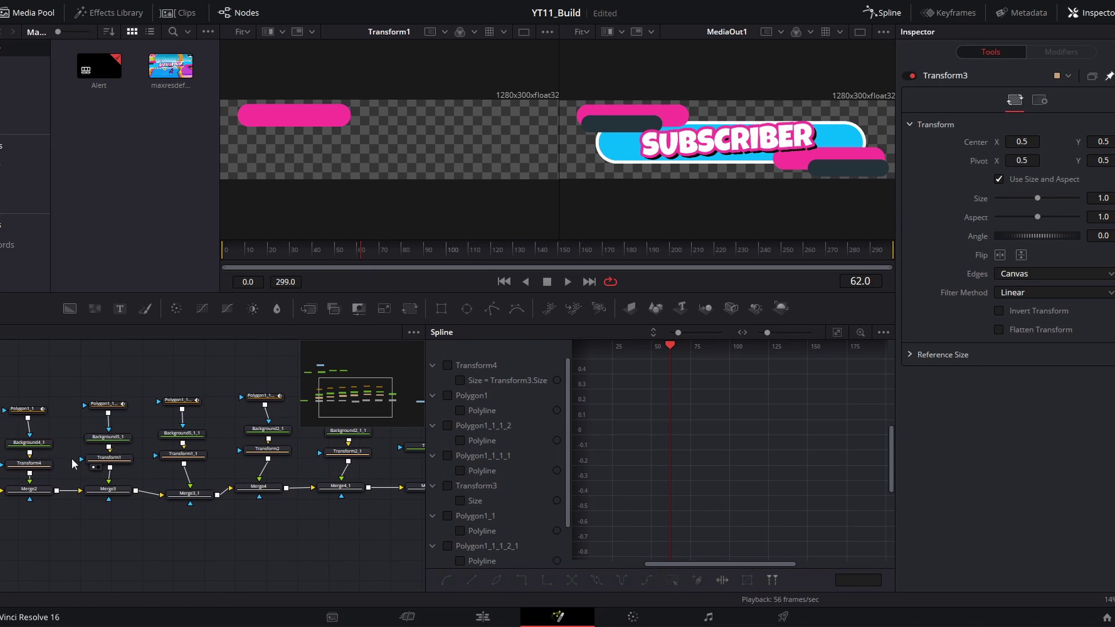
mouse_move(56, 468)
mouse_down()
mouse_move(86, 462)
mouse_move(42, 460)
mouse_up()
drag(183, 468, 356, 480)
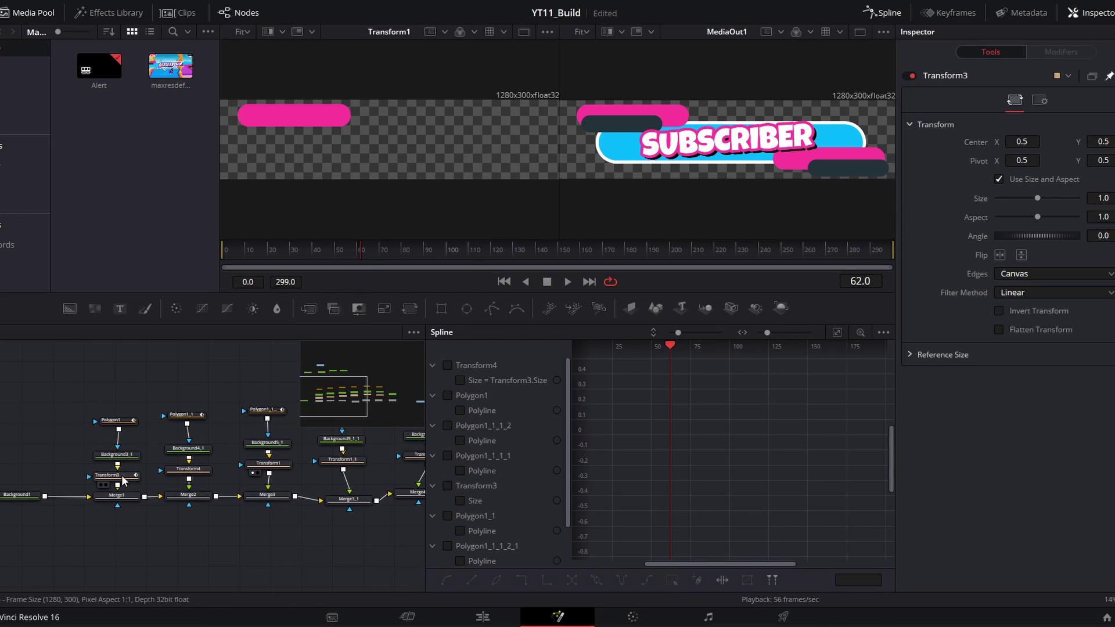
click(116, 475)
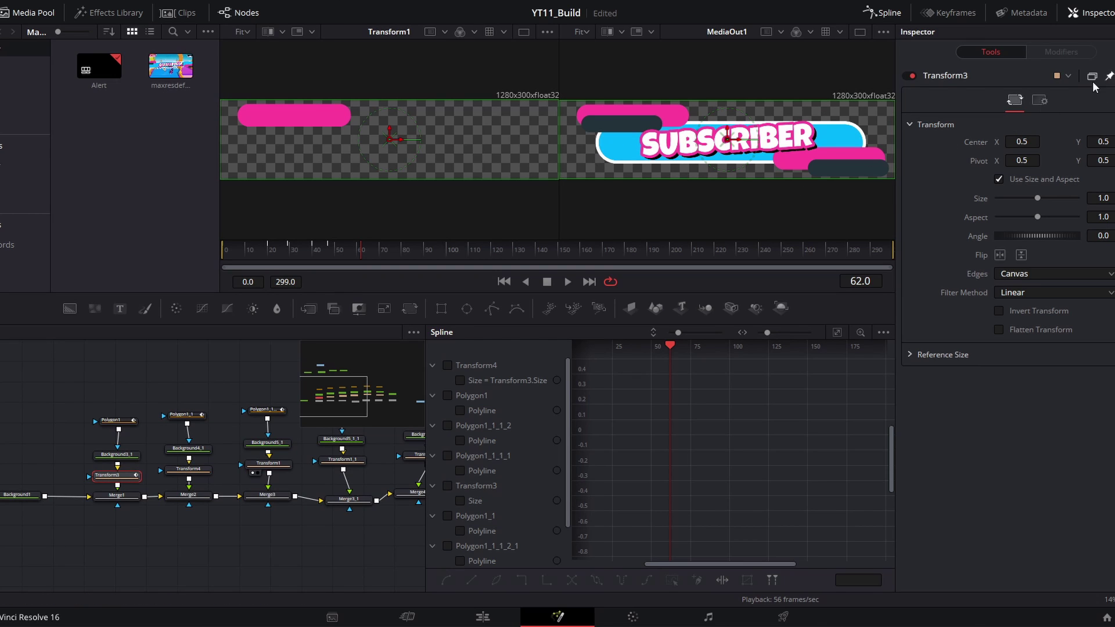
click(219, 477)
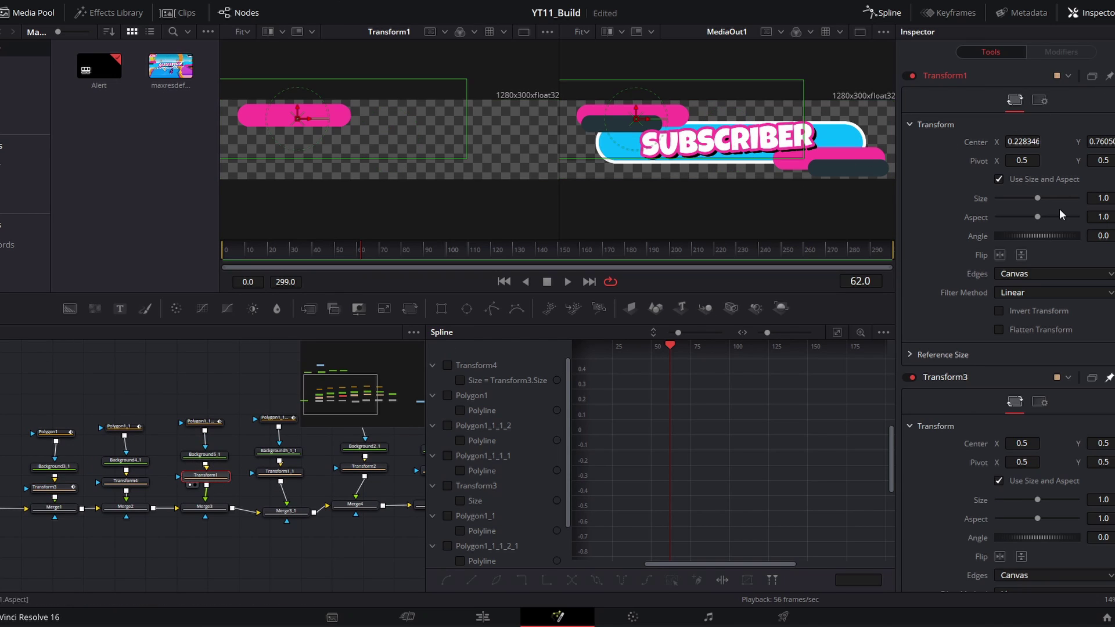
right_click(980, 196)
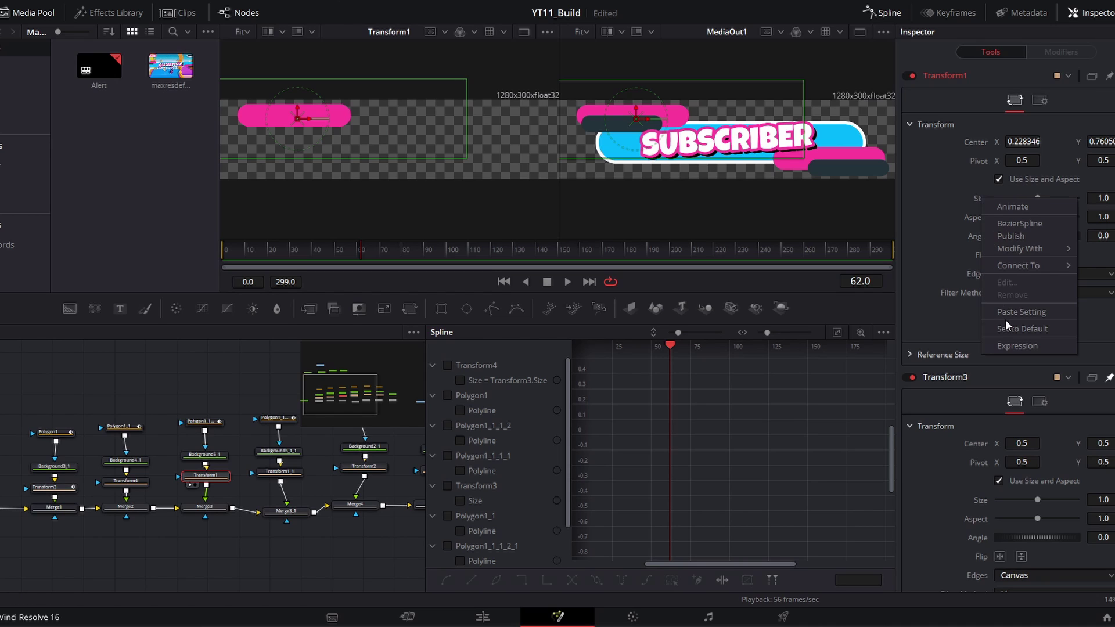
click(1018, 343)
drag(1000, 217, 990, 518)
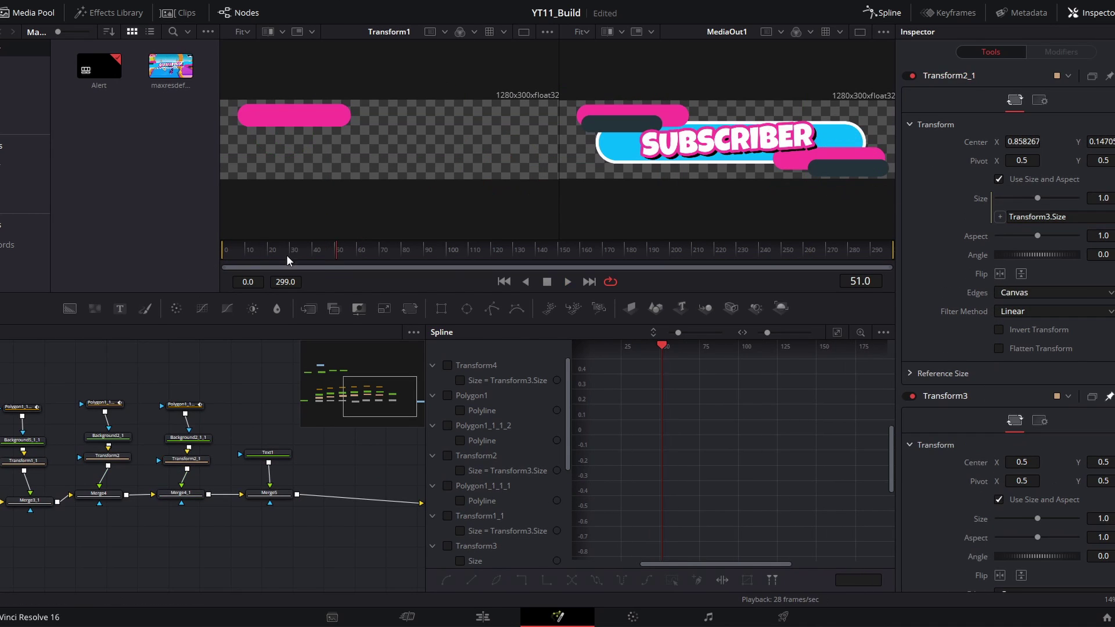
Play back the whole banner animation from frame 0
drag(240, 249, 220, 261)
key(space)
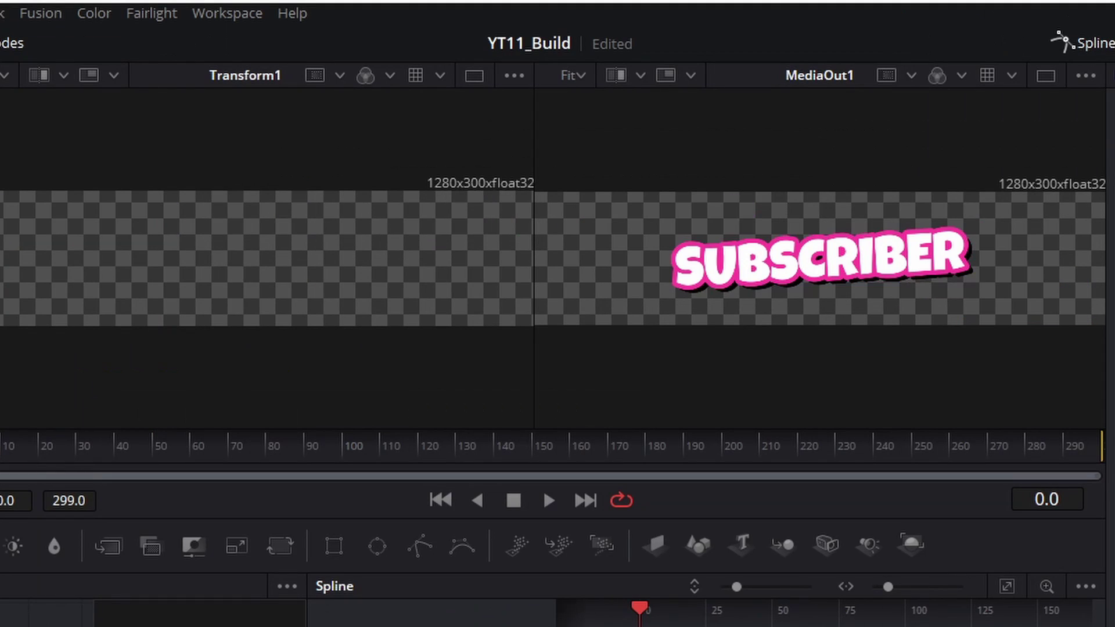
key(space)
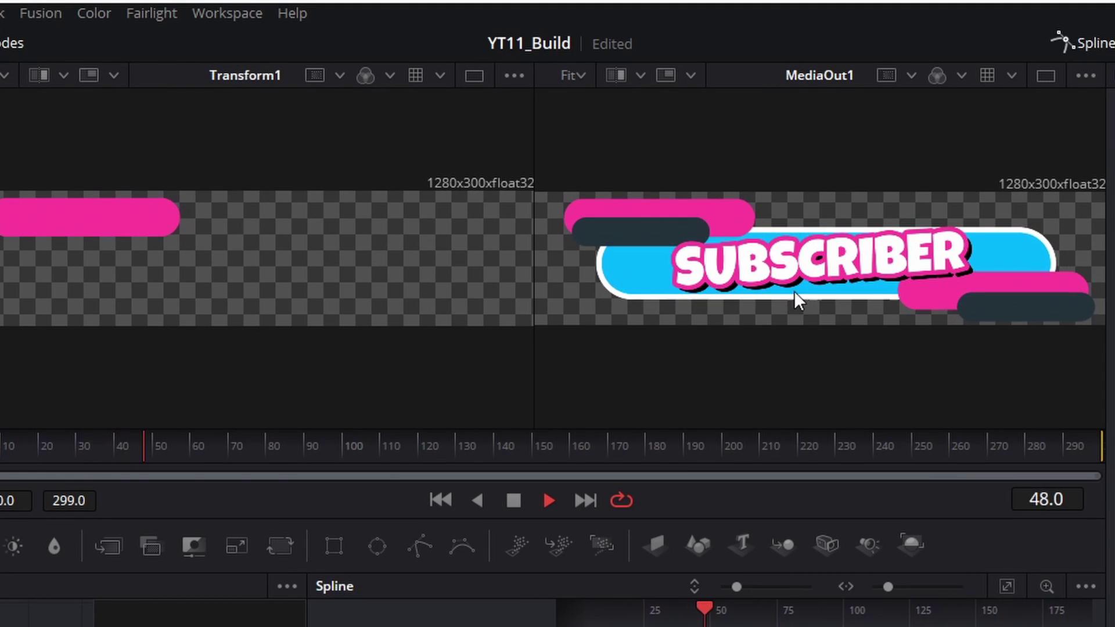